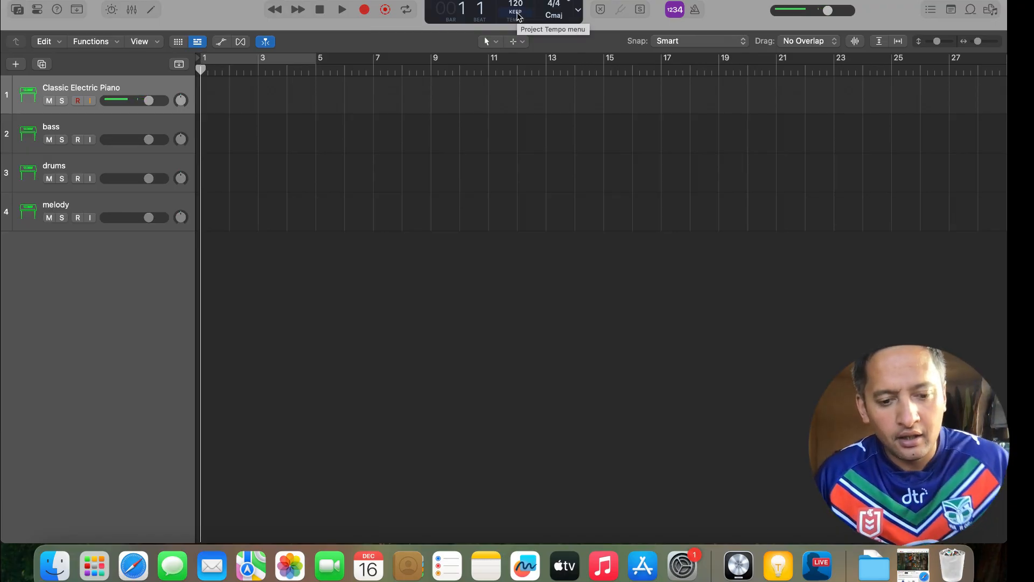
{"action": "key", "text": "r"}
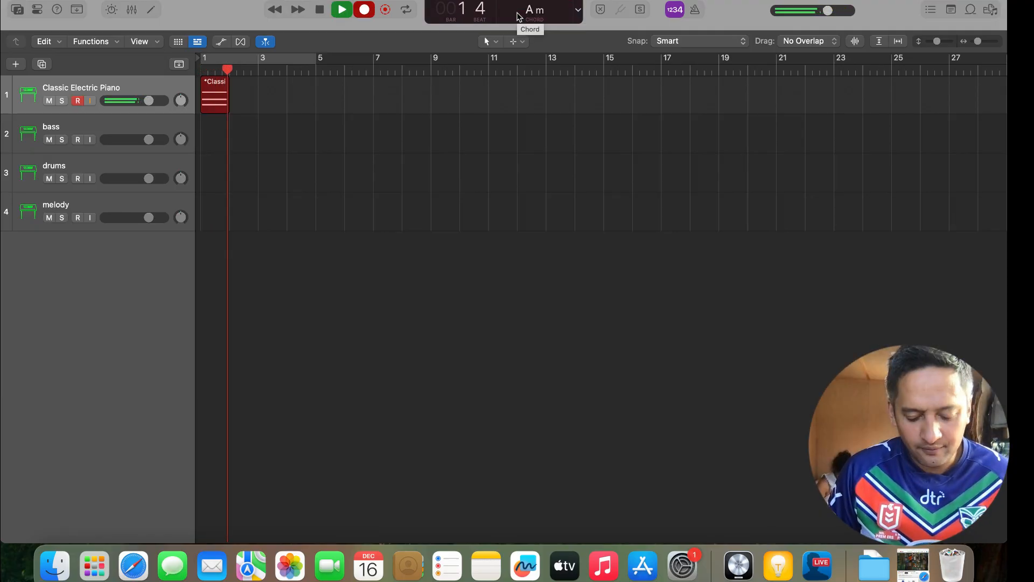
{"action": "key", "text": "space"}
{"action": "key", "text": "super+z"}
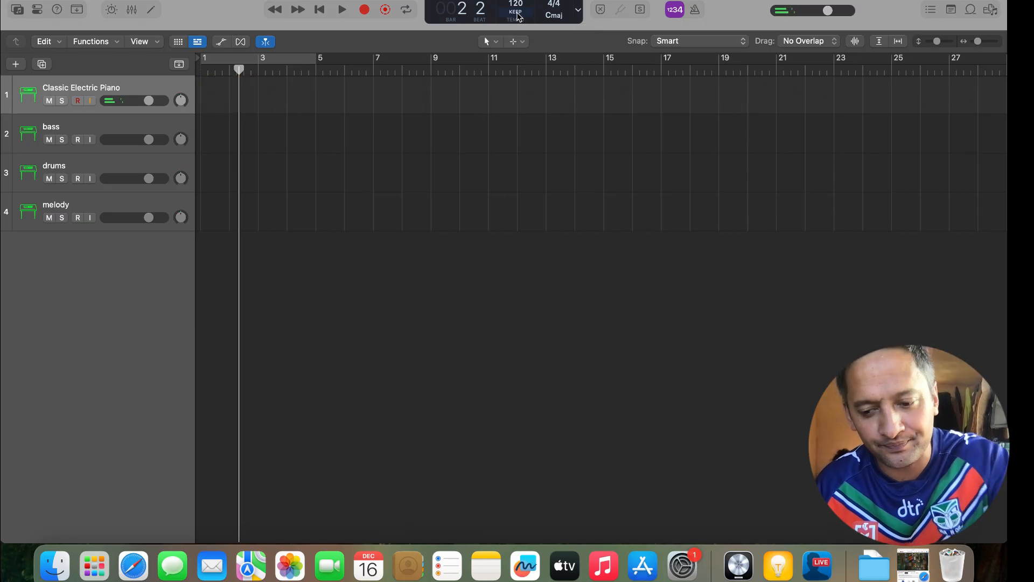
{"action": "key", "text": "Return"}
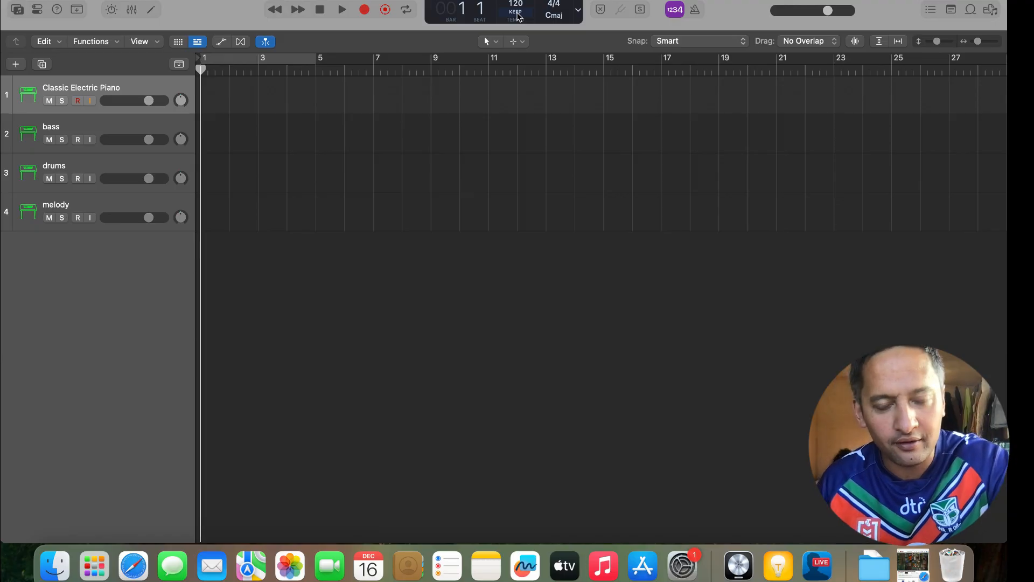
Record an eight-bar chord progression on the Classic Electric Piano track and trim the region to end at bar 9.
{"action": "key", "text": "r"}
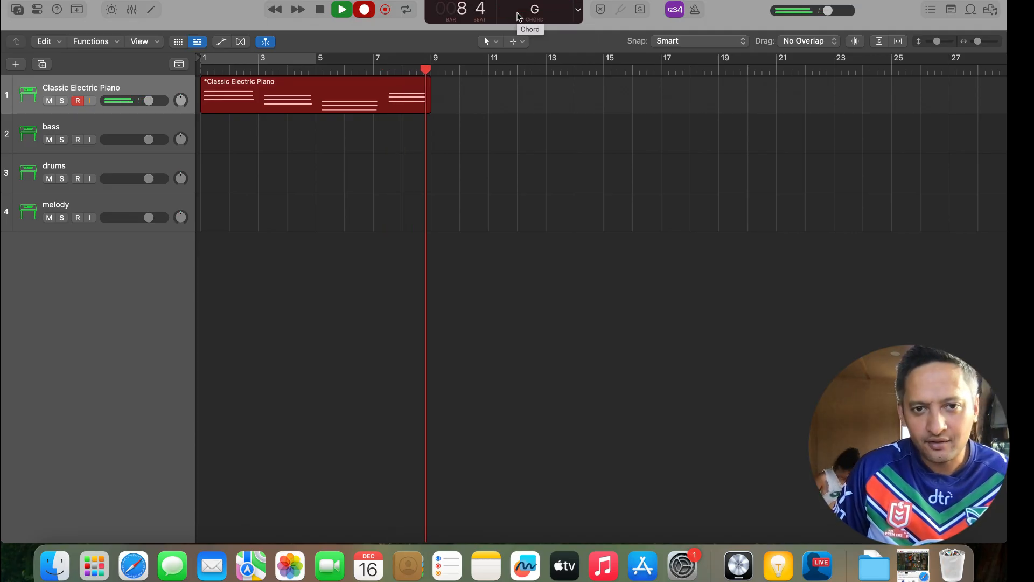
{"action": "key", "text": "space"}
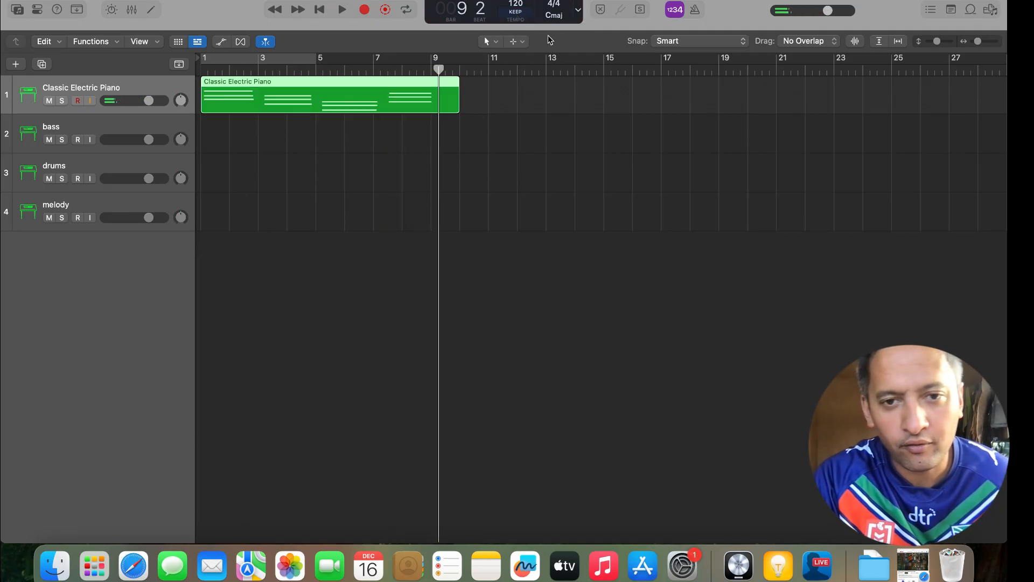
{"action": "left_click_drag", "start_coordinate": [456, 112], "coordinate": [430, 107]}
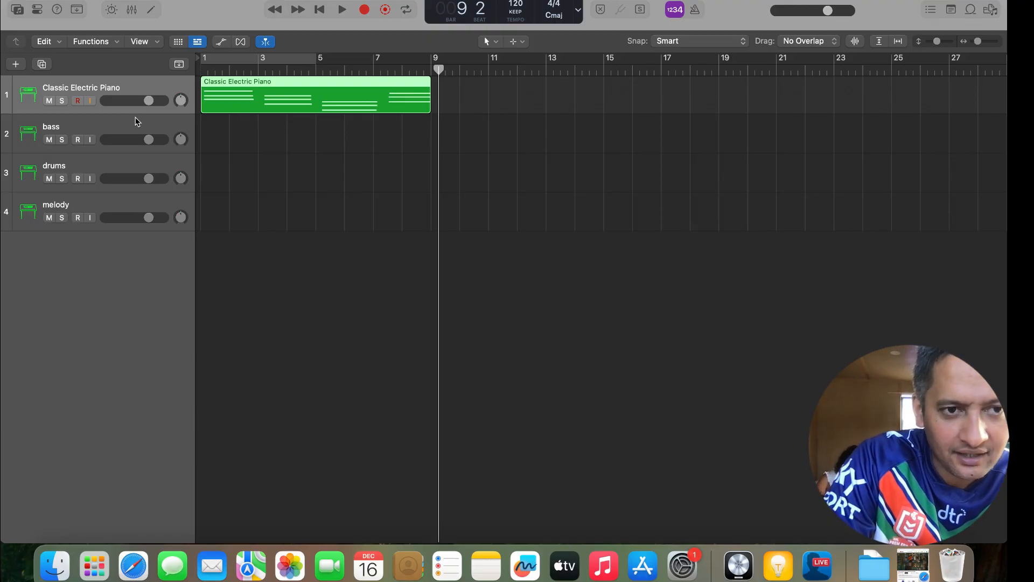
Add a duplicate of the Classic Electric Piano track and set an active cycle range over the recorded region, bars 1 to 9.
{"action": "key", "text": "super+d"}
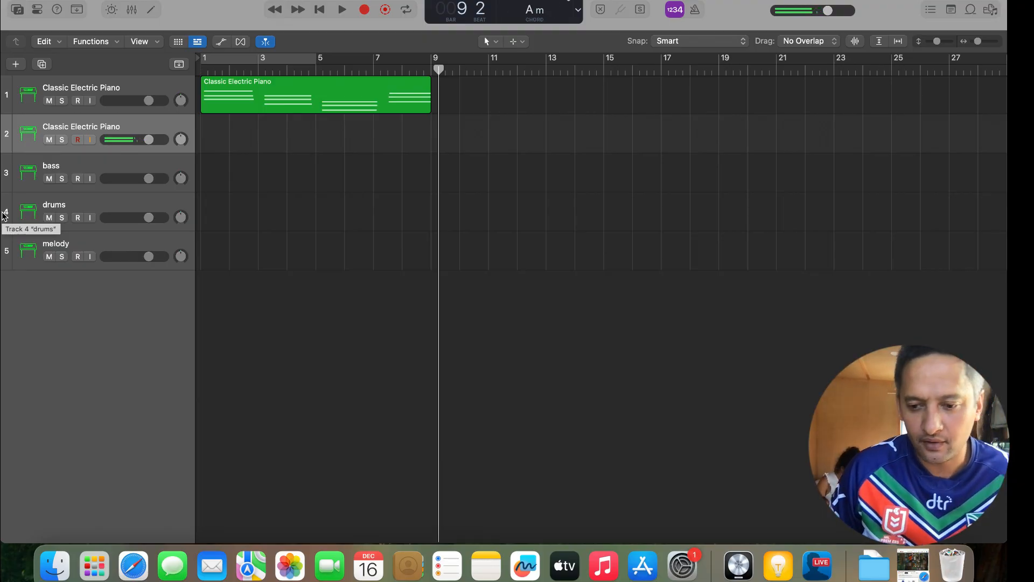
{"action": "left_click", "coordinate": [158, 90]}
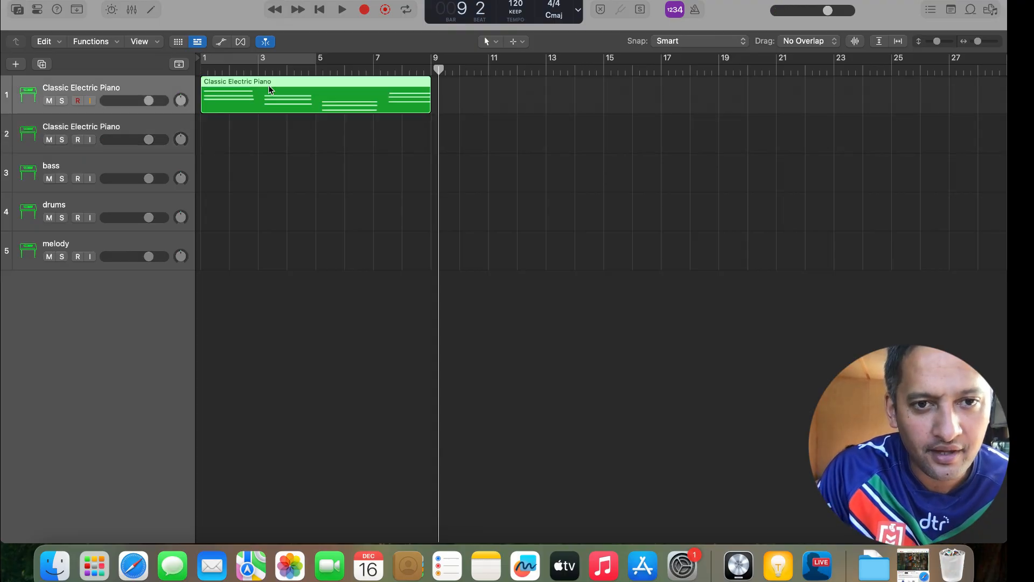
{"action": "left_click", "coordinate": [282, 60]}
{"action": "left_click_drag", "start_coordinate": [317, 60], "coordinate": [431, 61]}
Open the recorded Classic Electric Piano region in the Piano Roll with all its notes in view.
{"action": "double_click", "coordinate": [352, 100]}
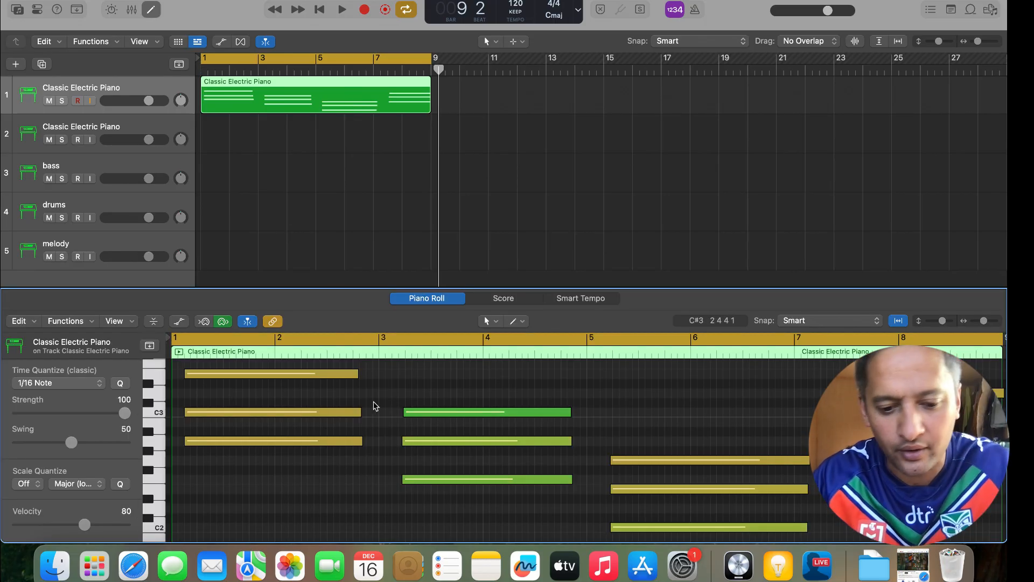
{"action": "key", "text": "super+Left"}
{"action": "key", "text": "super+Up"}
{"action": "key", "text": "super+Up"}
{"action": "key", "text": "super+Up"}
{"action": "key", "text": "super+Up"}
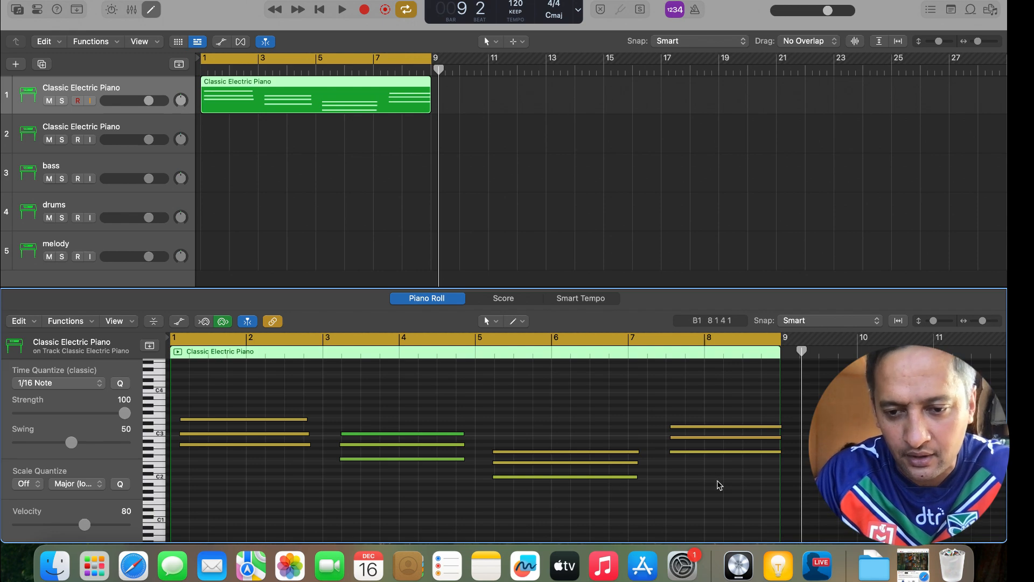
Quantize all the notes of the Classic Electric Piano region to 1/16 Note.
{"action": "left_click_drag", "start_coordinate": [745, 510], "coordinate": [261, 397]}
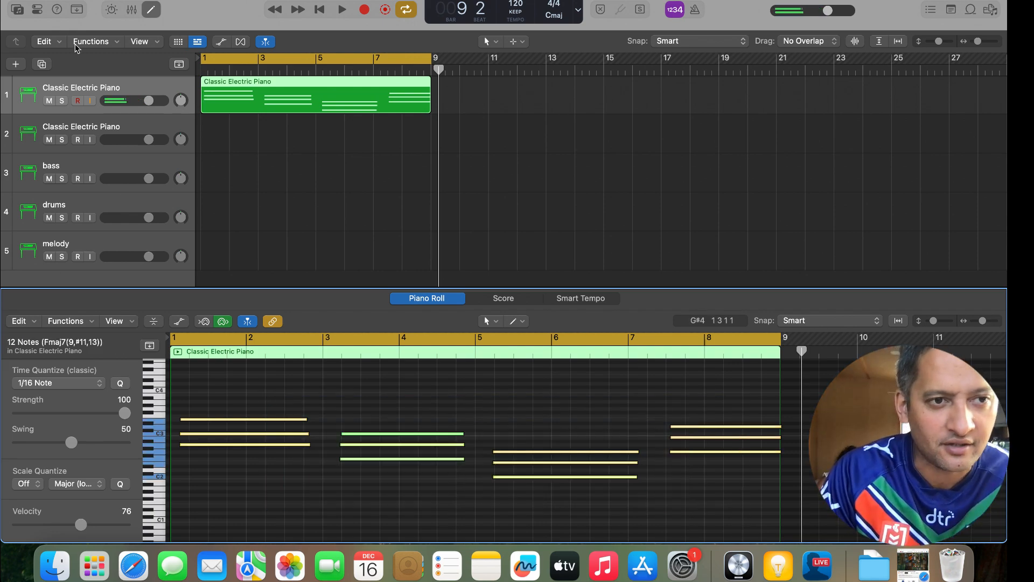
{"action": "left_click", "coordinate": [40, 10]}
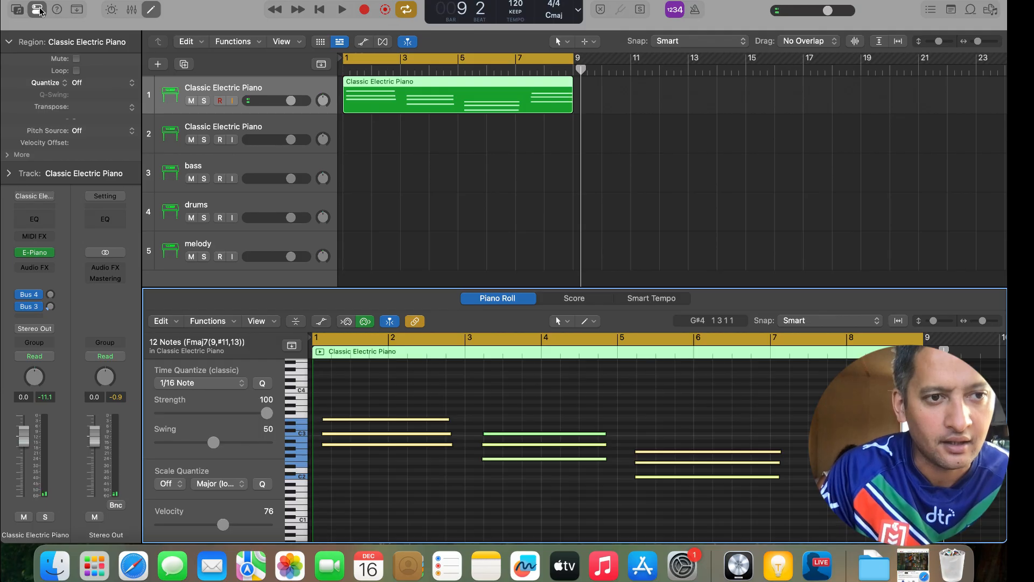
{"action": "left_click", "coordinate": [78, 83]}
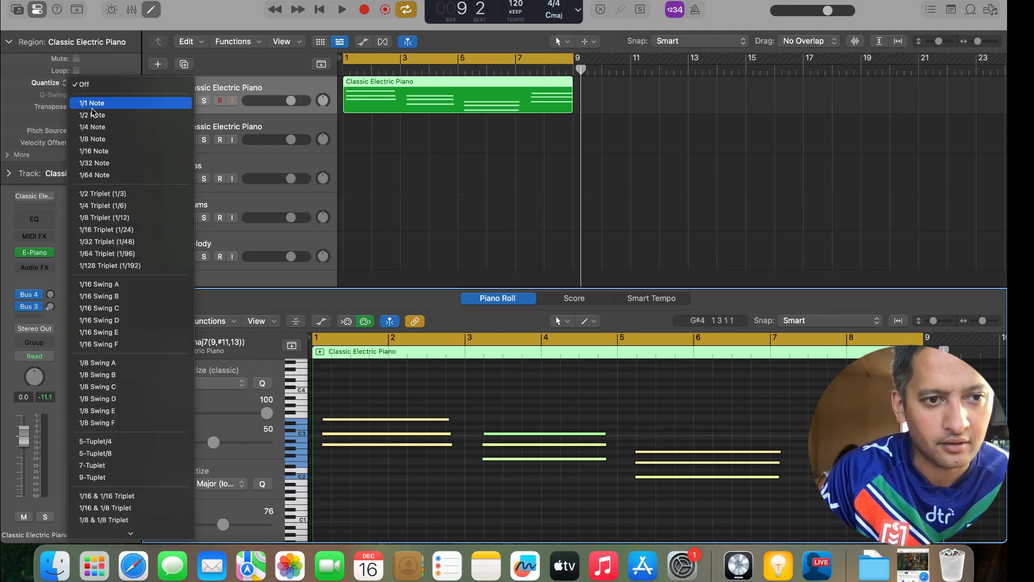
{"action": "left_click", "coordinate": [103, 151]}
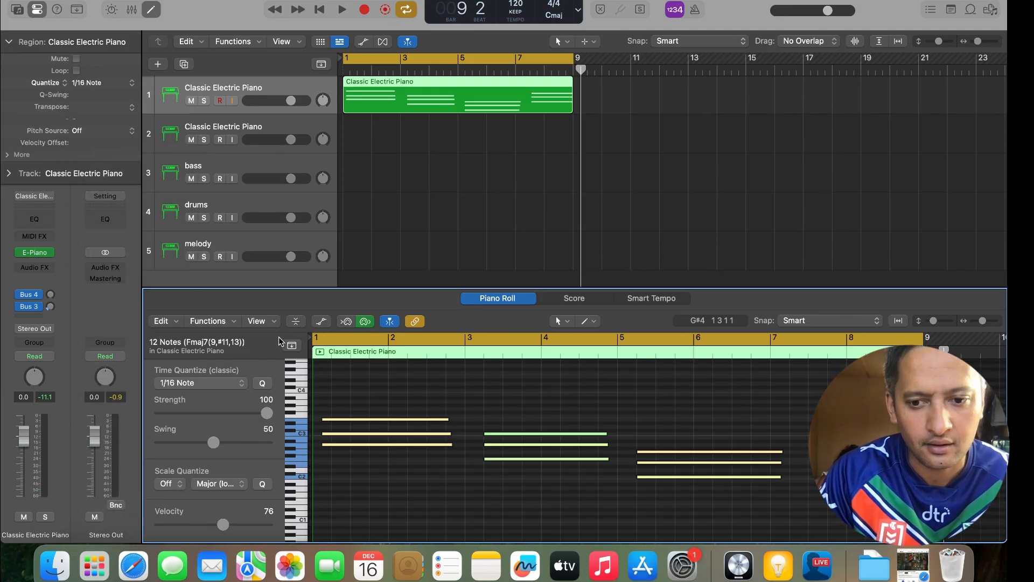
Try moving the first chord's three notes to the start of bar 1, and undo the move and the quantization.
{"action": "left_click", "coordinate": [477, 400]}
{"action": "left_click_drag", "start_coordinate": [403, 383], "coordinate": [441, 466]}
{"action": "mouse_move", "coordinate": [352, 419]}
{"action": "left_mouse_down"}
{"action": "mouse_move", "coordinate": [341, 419]}
{"action": "mouse_move", "coordinate": [457, 413]}
{"action": "mouse_move", "coordinate": [343, 420]}
{"action": "mouse_move", "coordinate": [346, 430]}
{"action": "left_mouse_up"}
{"action": "left_click_drag", "start_coordinate": [344, 428], "coordinate": [345, 429]}
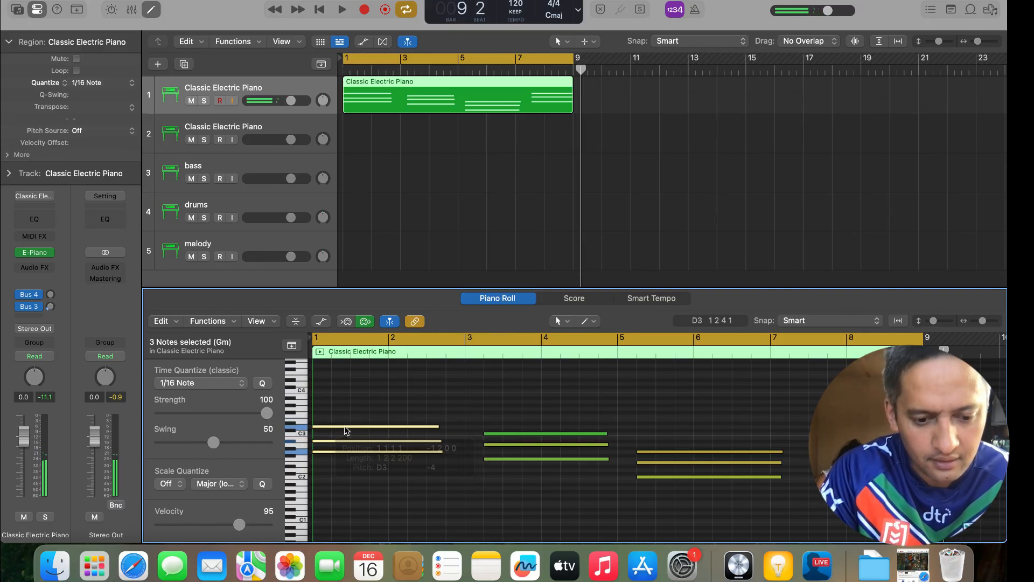
{"action": "key", "text": "super+z"}
{"action": "key", "text": "super+shift+z"}
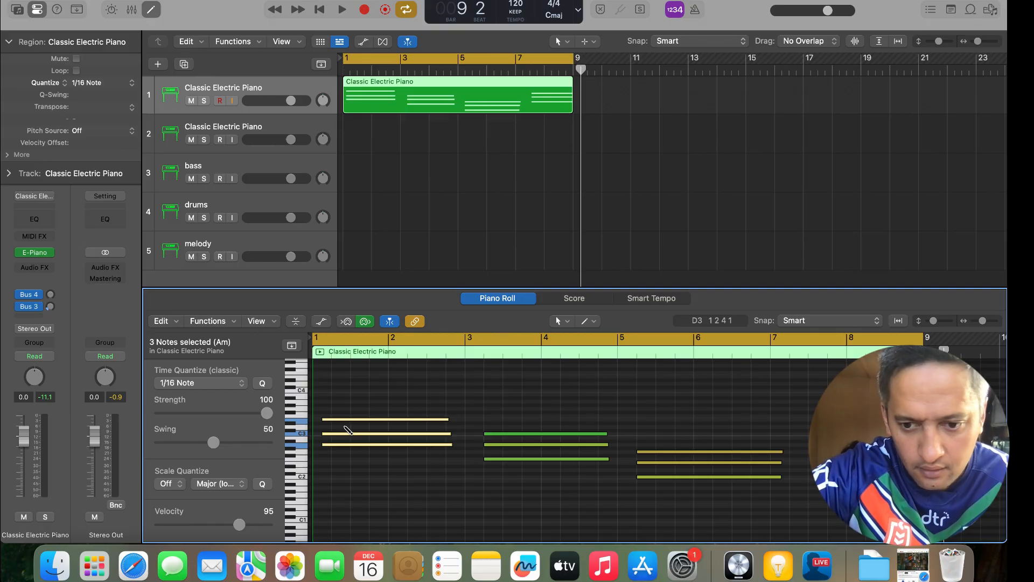
{"action": "left_click", "coordinate": [523, 382]}
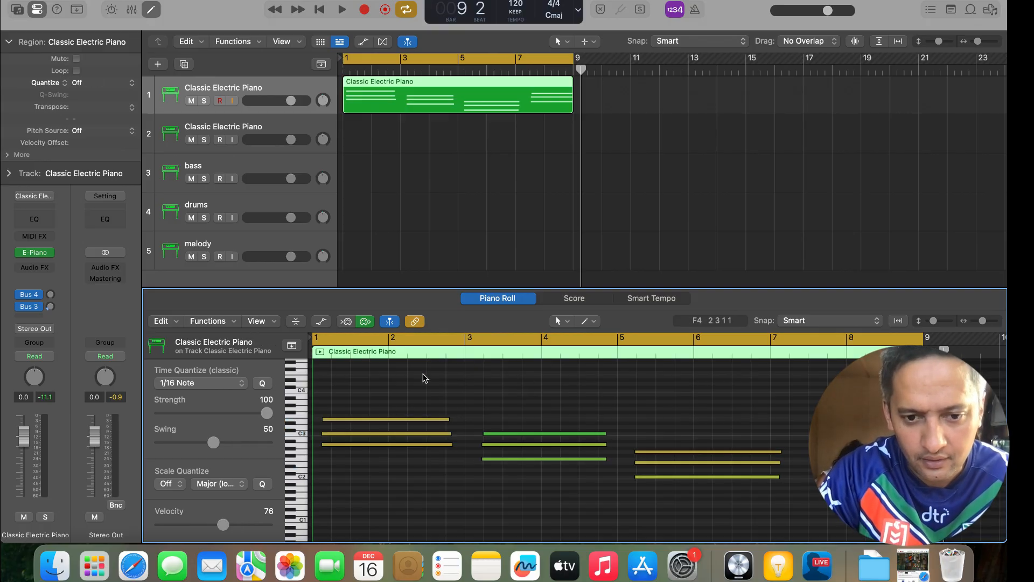
Extend the starts of the first chord's three notes back to the beginning of bar 1.
{"action": "left_click_drag", "start_coordinate": [418, 390], "coordinate": [421, 469]}
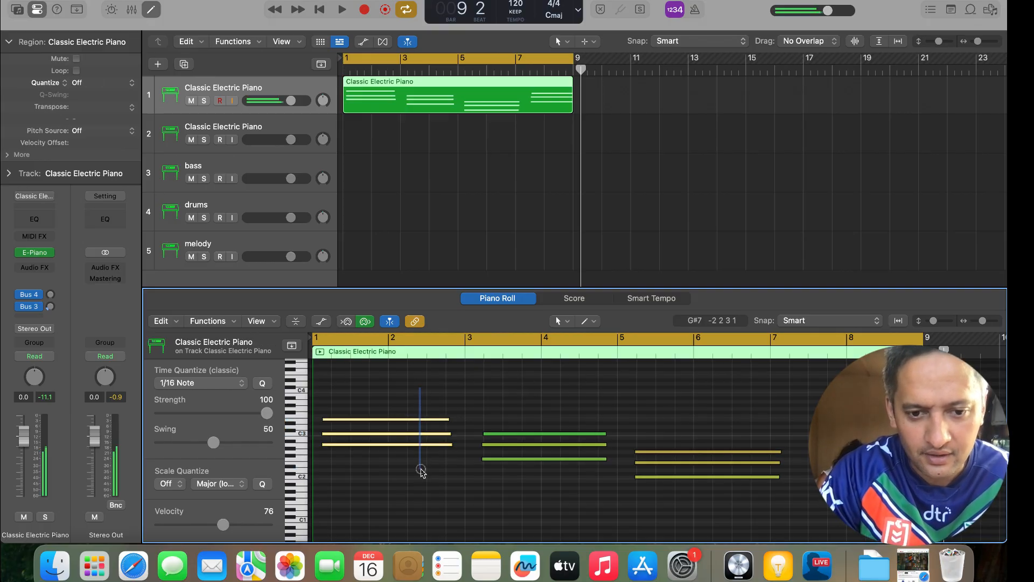
{"action": "left_click_drag", "start_coordinate": [325, 424], "coordinate": [325, 423]}
{"action": "left_click", "coordinate": [324, 422]}
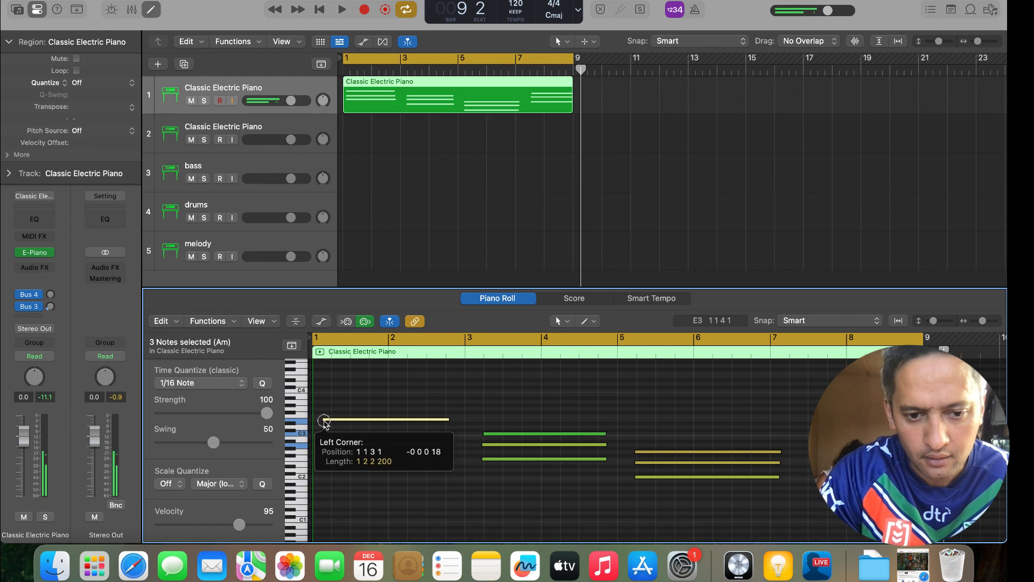
{"action": "left_click", "coordinate": [324, 422]}
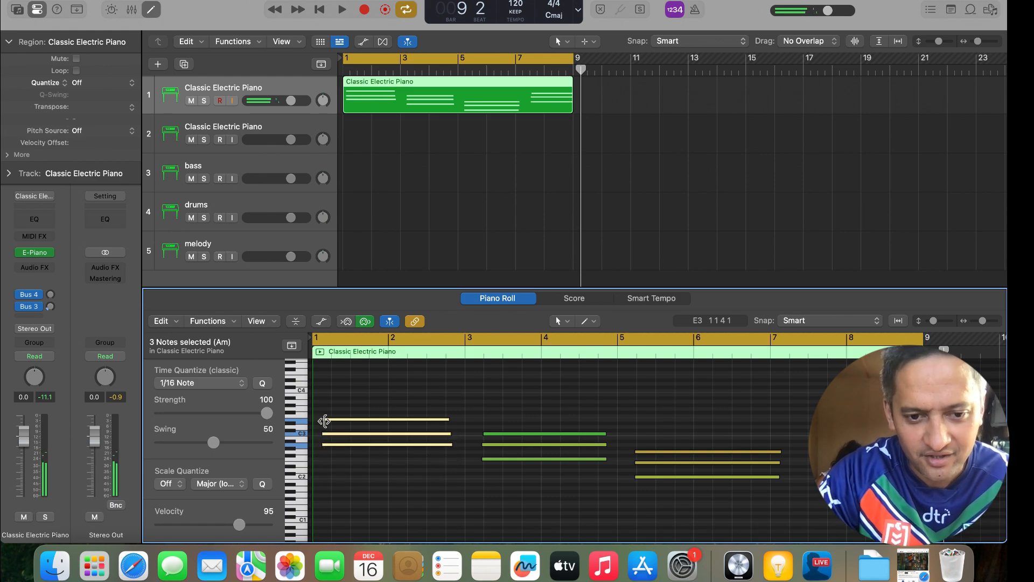
{"action": "left_click_drag", "start_coordinate": [325, 421], "coordinate": [313, 421]}
Stretch the second chord's three notes to span from about bar 3 to bar 5.
{"action": "left_click_drag", "start_coordinate": [503, 409], "coordinate": [506, 435]}
{"action": "left_click_drag", "start_coordinate": [565, 411], "coordinate": [695, 434]}
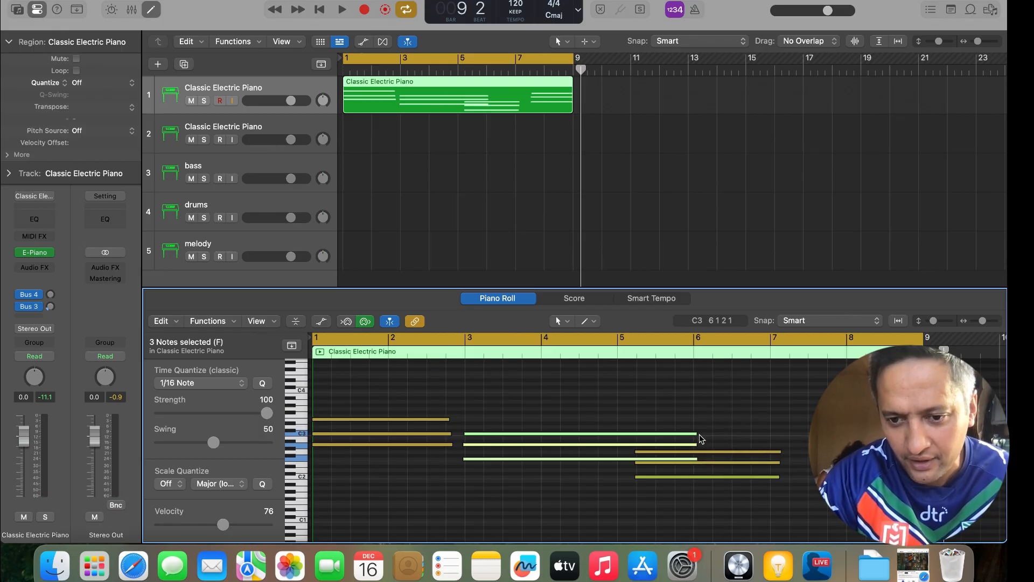
{"action": "left_click_drag", "start_coordinate": [698, 437], "coordinate": [619, 434]}
Extend the starts of the third and fourth chords' notes back to about bar 5 and bar 7 respectively.
{"action": "left_click", "coordinate": [658, 429]}
{"action": "left_click_drag", "start_coordinate": [647, 423], "coordinate": [622, 480]}
{"action": "left_click", "coordinate": [774, 441]}
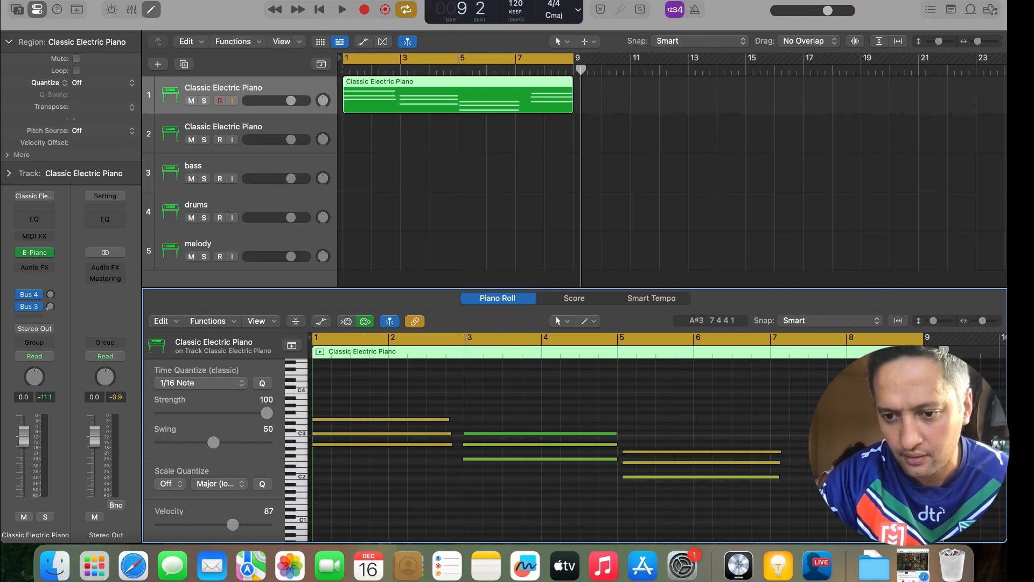
{"action": "left_click_drag", "start_coordinate": [843, 398], "coordinate": [820, 453]}
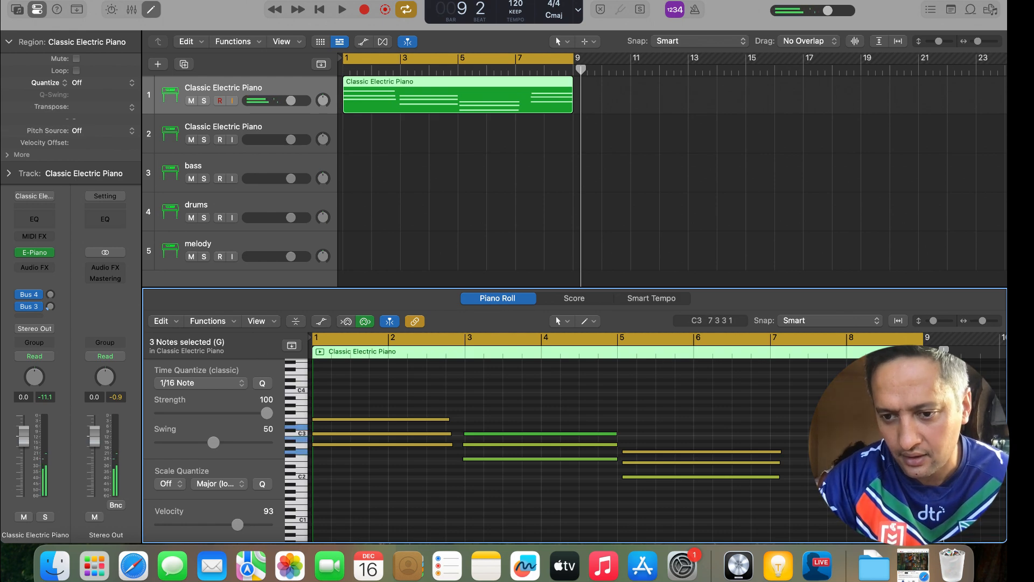
{"action": "left_click", "coordinate": [815, 430]}
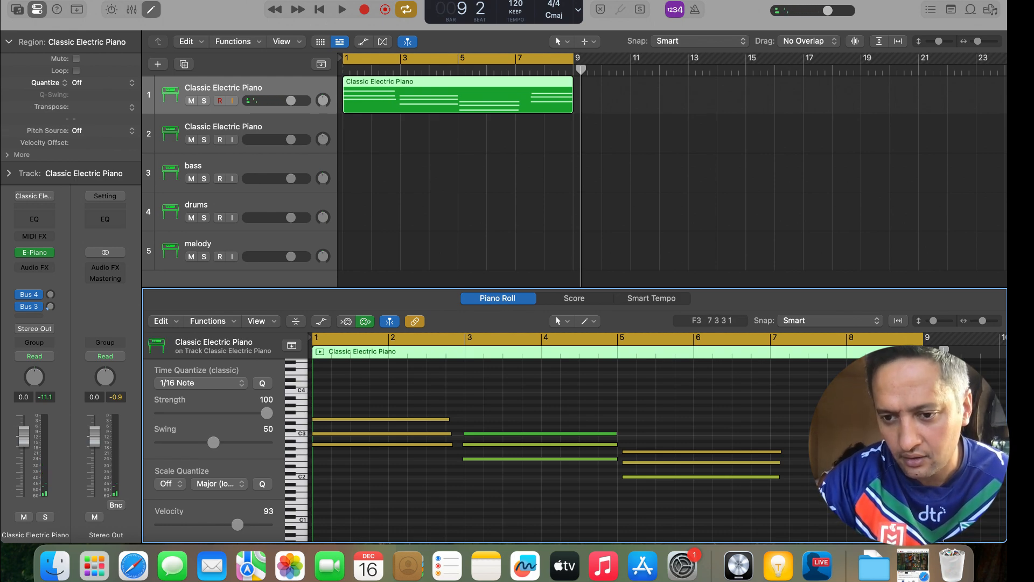
{"action": "left_click_drag", "start_coordinate": [814, 416], "coordinate": [776, 433]}
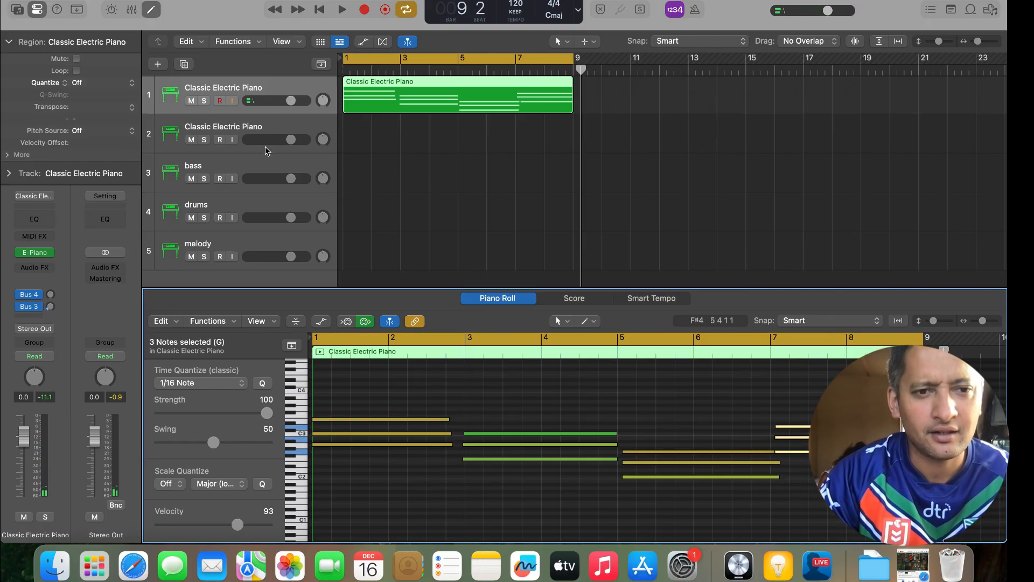
Save the project in the Logic folder under the name Tutorial.
{"action": "left_click", "coordinate": [237, 133]}
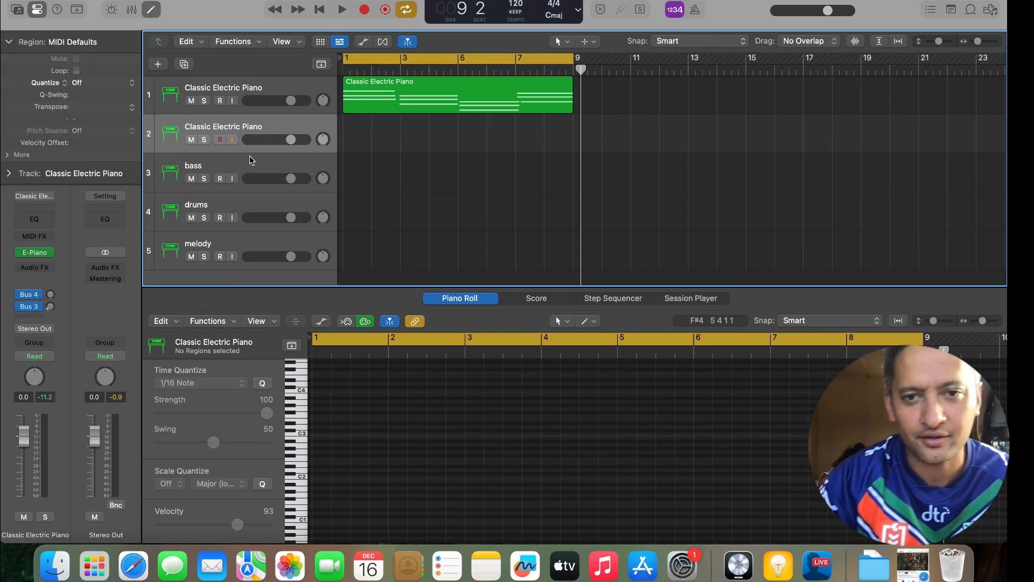
{"action": "key", "text": "super+s"}
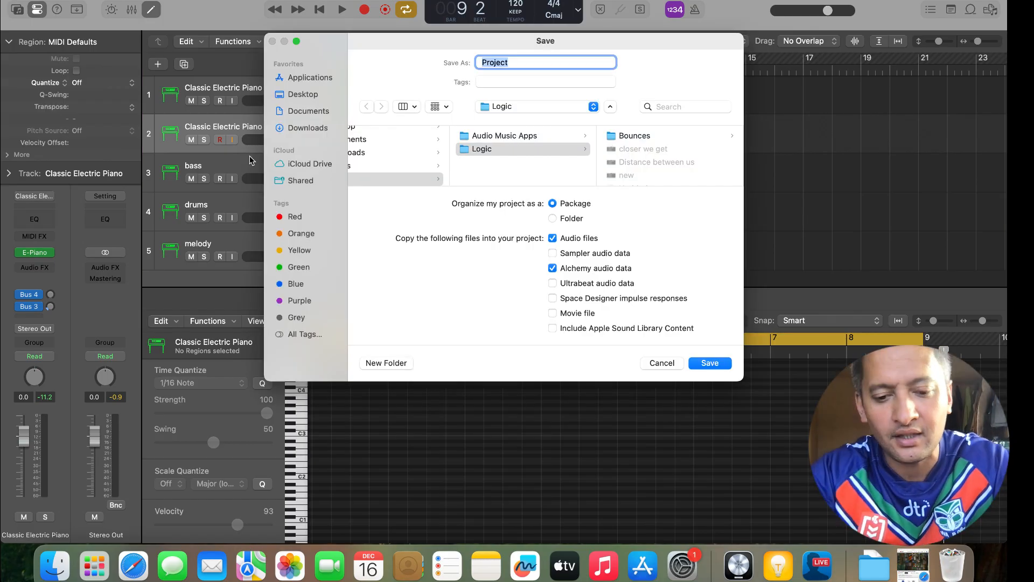
{"action": "type", "text": "Totu"}
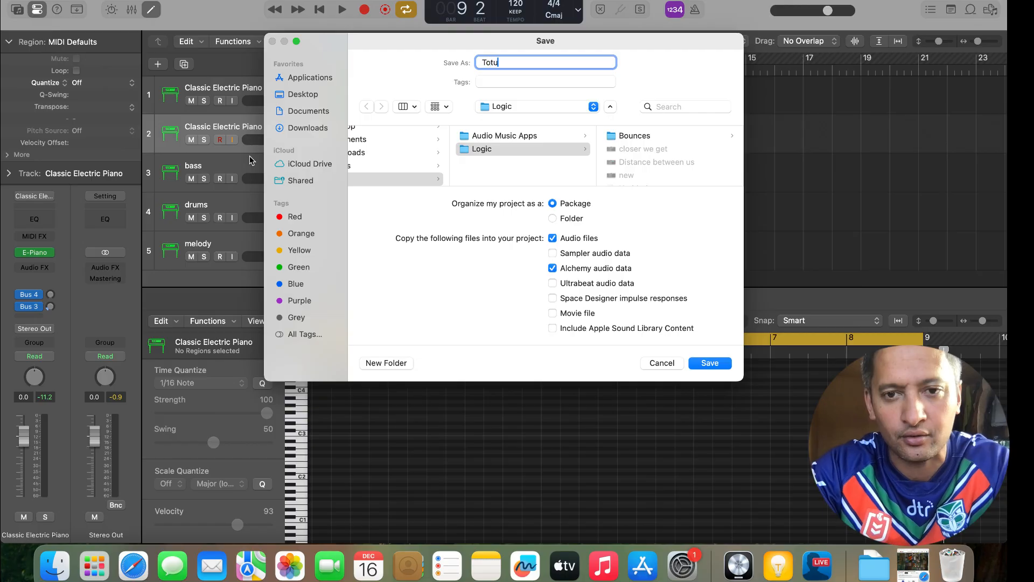
{"action": "key", "text": "BackSpace"}
{"action": "key", "text": "BackSpace"}
{"action": "key", "text": "BackSpace"}
{"action": "key", "text": "BackSpace"}
{"action": "key", "text": "BackSpace"}
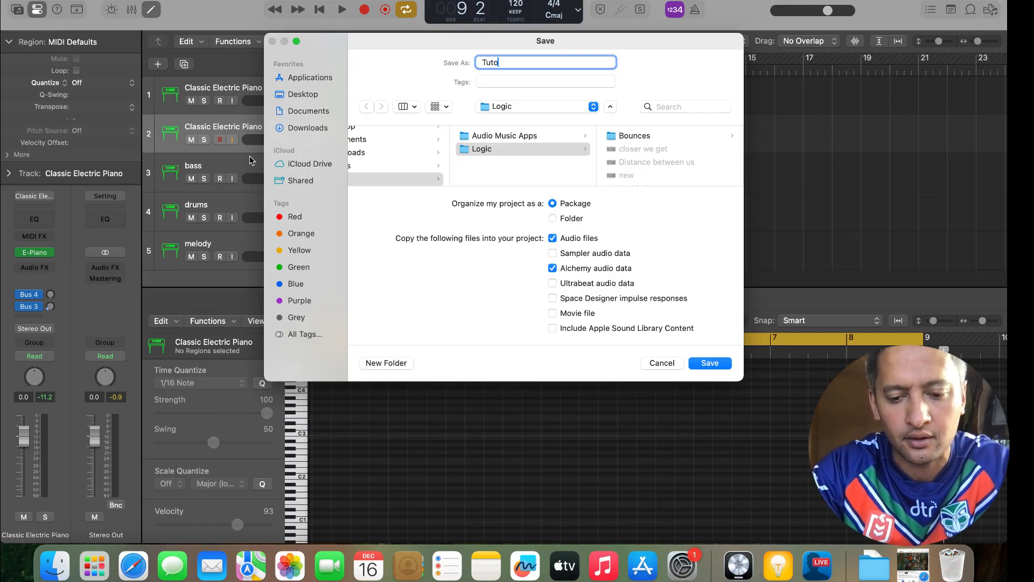
{"action": "type", "text": "rial"}
{"action": "key", "text": "Return"}
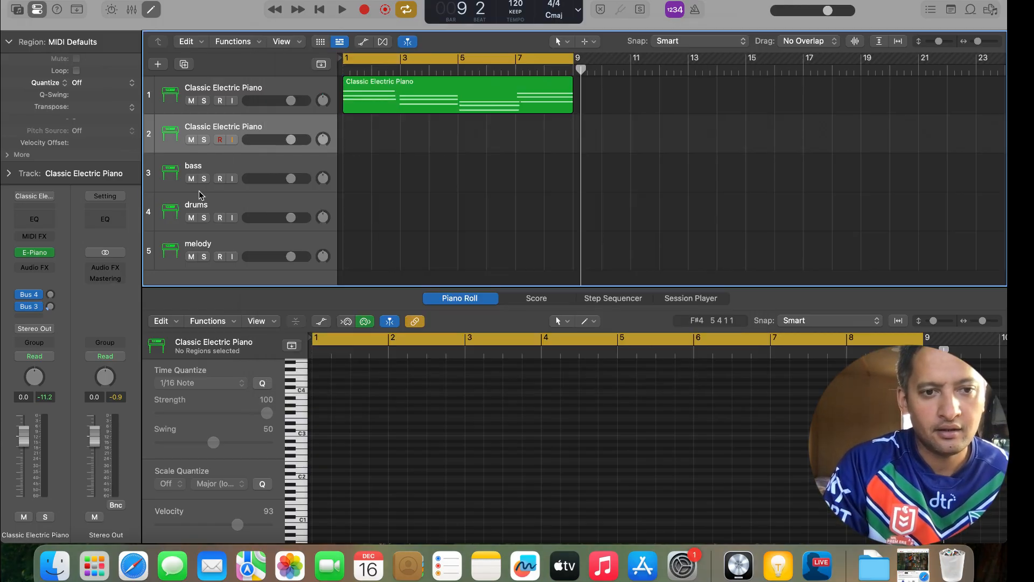
Move the melody track directly below the first Classic Electric Piano track.
{"action": "left_click", "coordinate": [198, 241]}
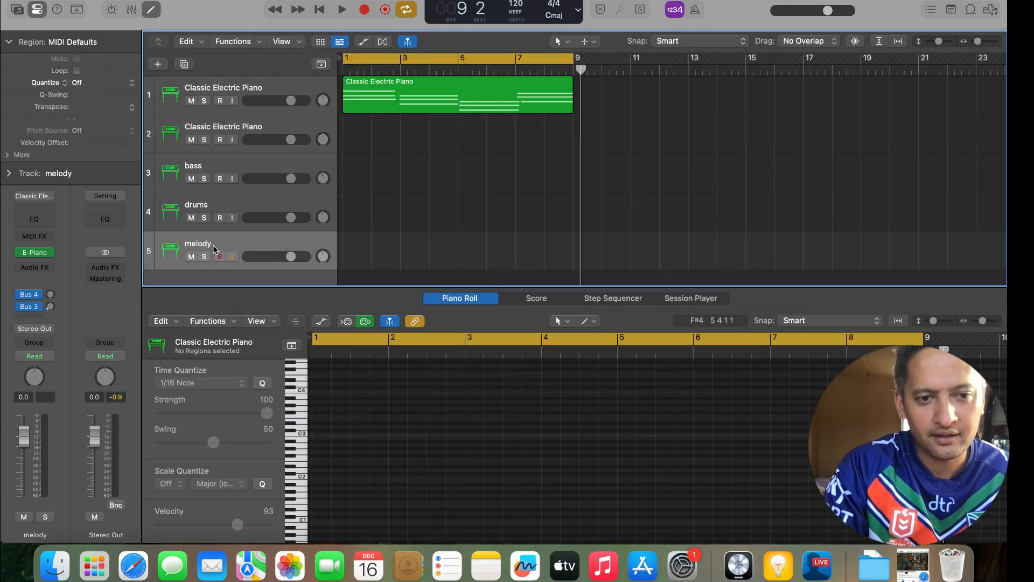
{"action": "left_click_drag", "start_coordinate": [215, 248], "coordinate": [204, 131]}
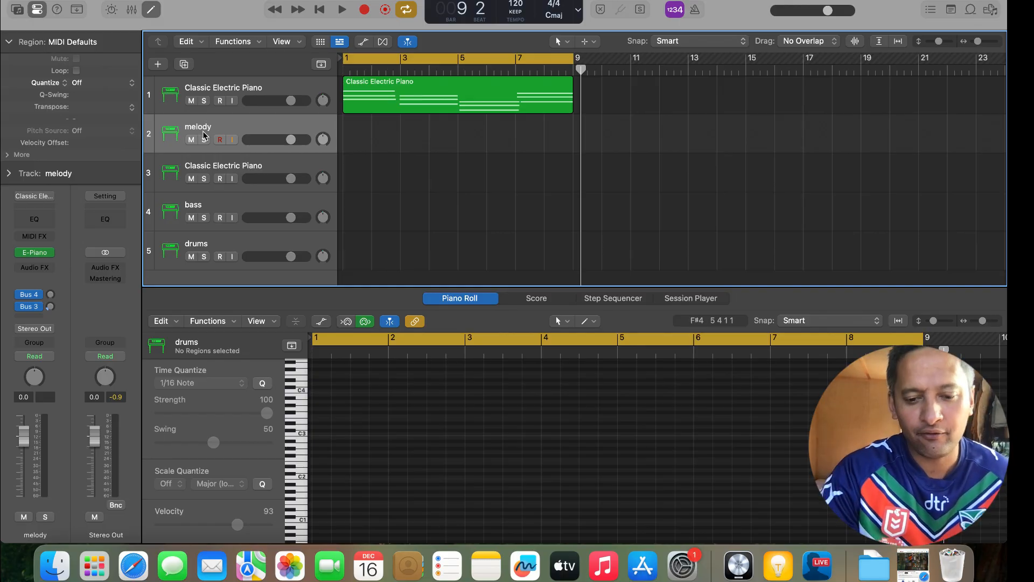
Play back the chords with the melody track selected and return the playhead to the beginning.
{"action": "key", "text": "space"}
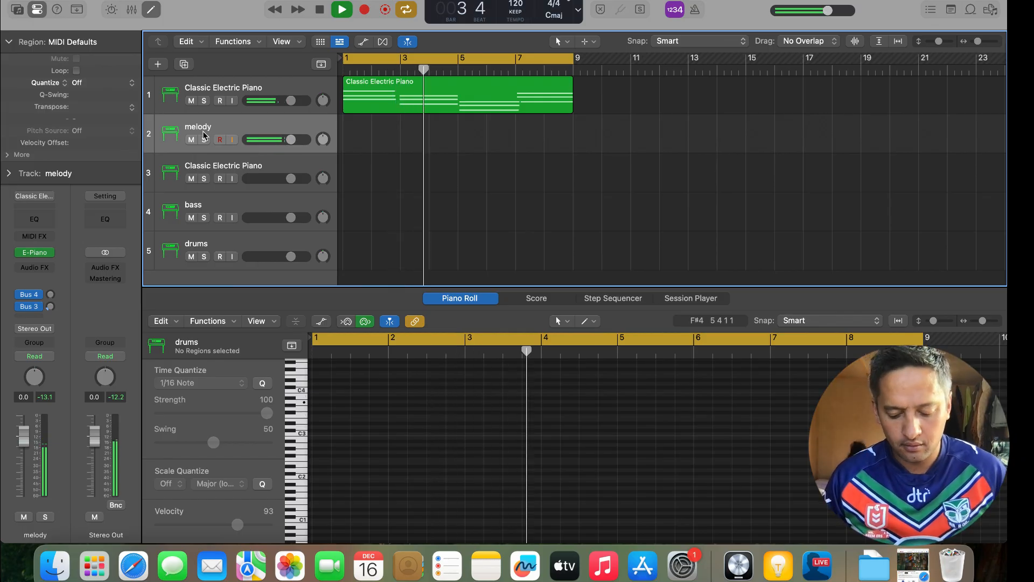
{"action": "key", "text": "space"}
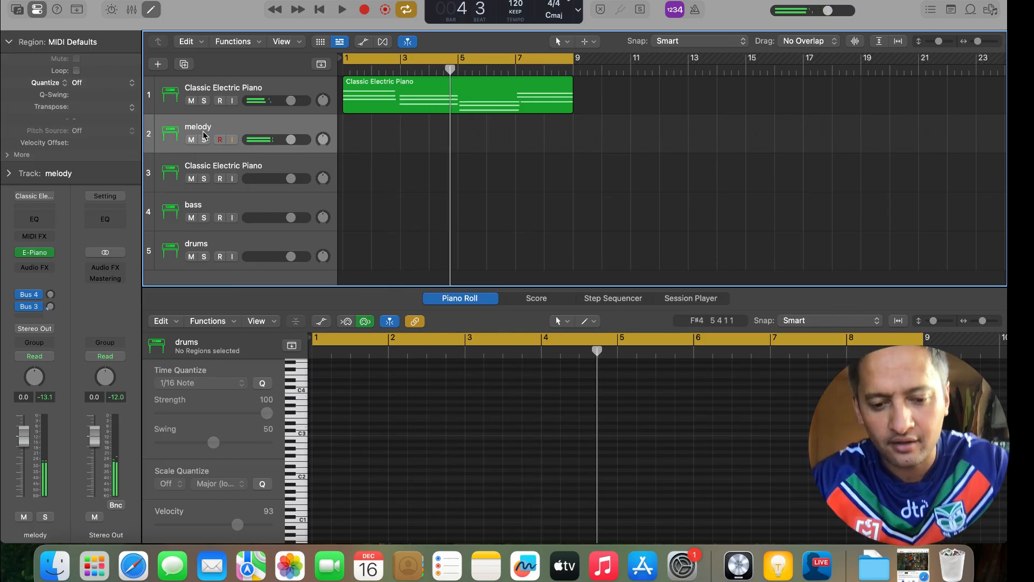
{"action": "key", "text": "Return"}
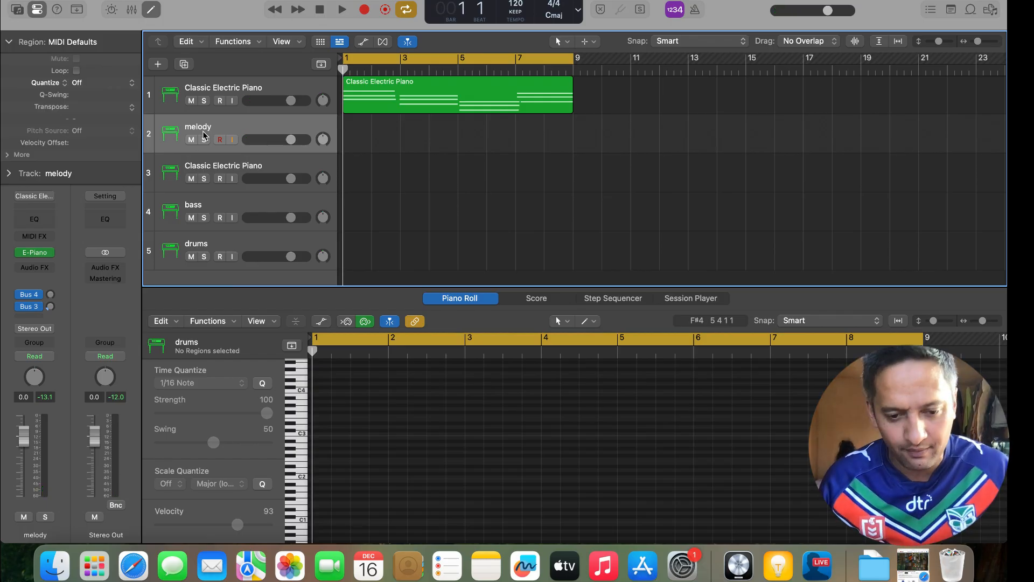
Record an eight-bar melody over the electric piano chords on the melody track, starting from the beginning of the project.
{"action": "key", "text": "space"}
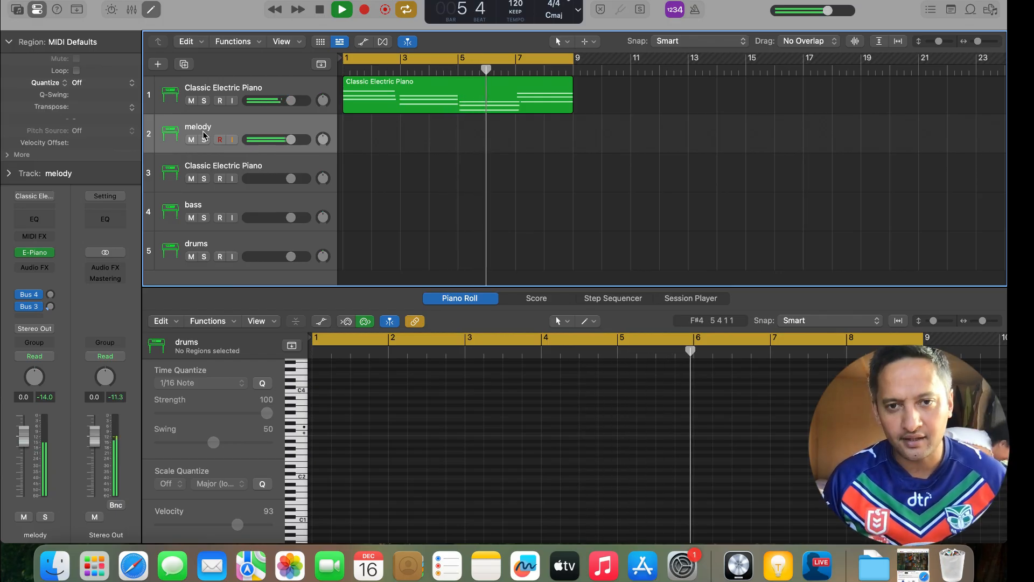
{"action": "key", "text": "space"}
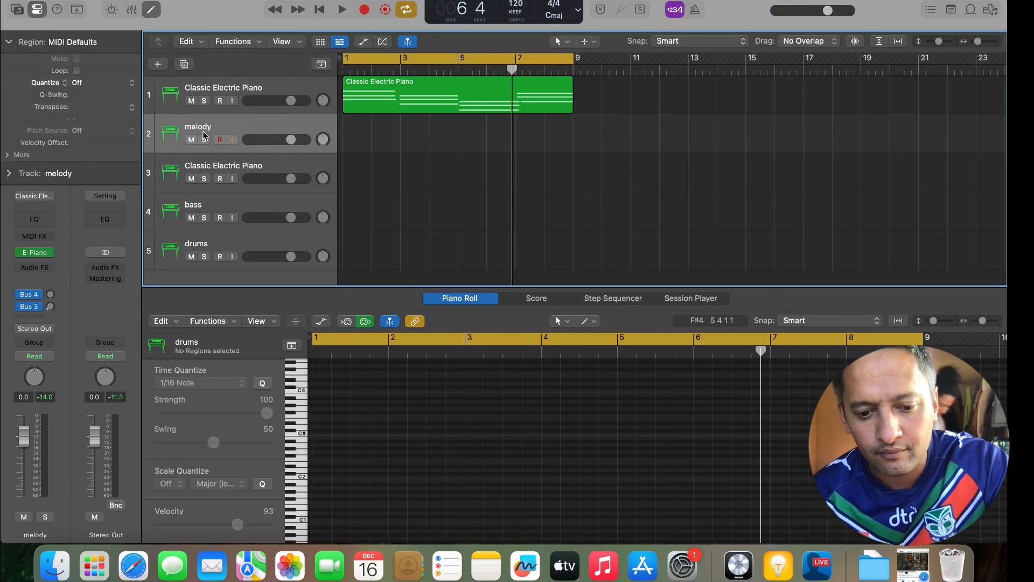
{"action": "key", "text": "Return"}
{"action": "key", "text": "r"}
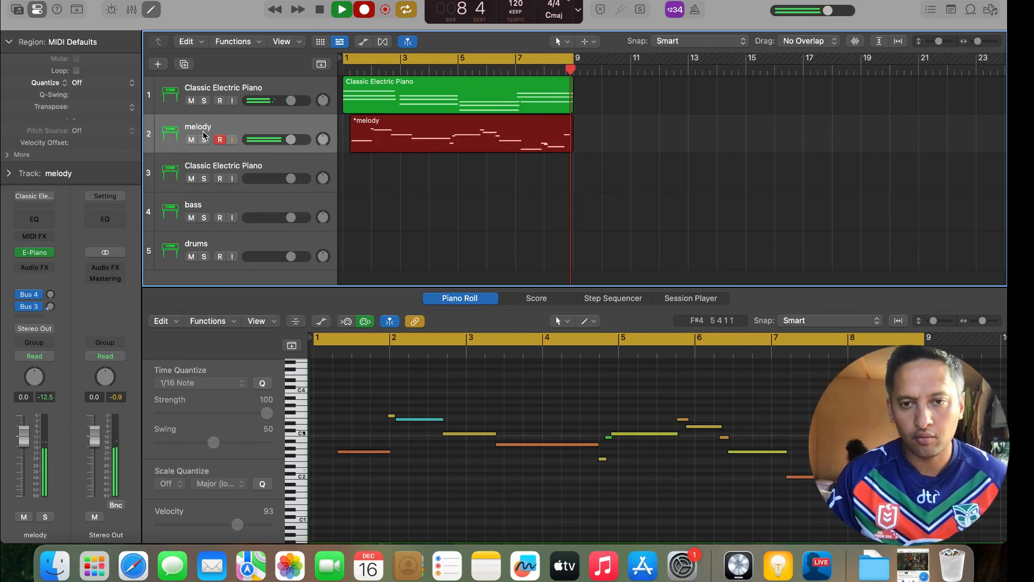
{"action": "key", "text": "space"}
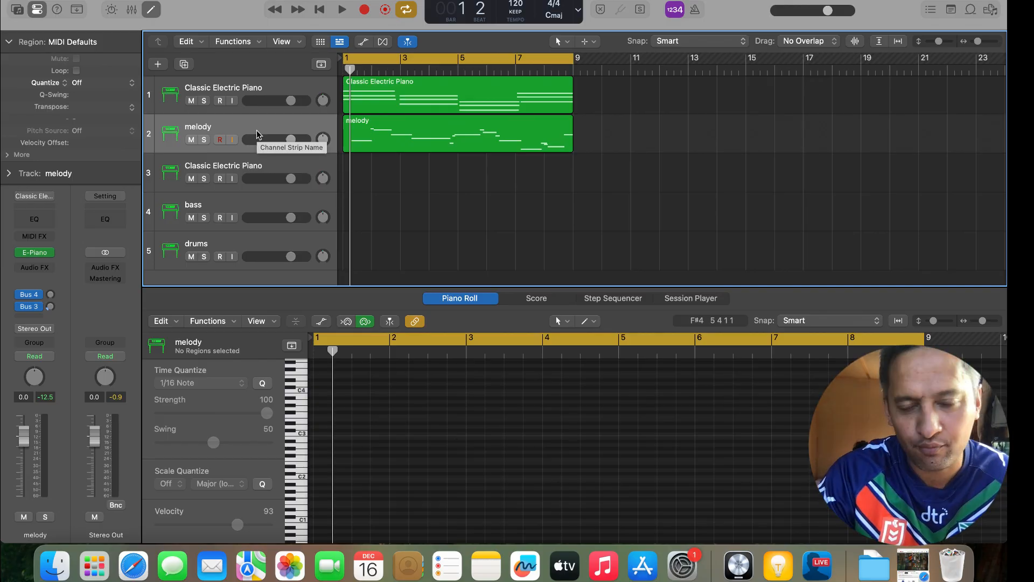
Review the recorded melody, mute its track and add a new track with duplicate settings for trying another take.
{"action": "key", "text": "space"}
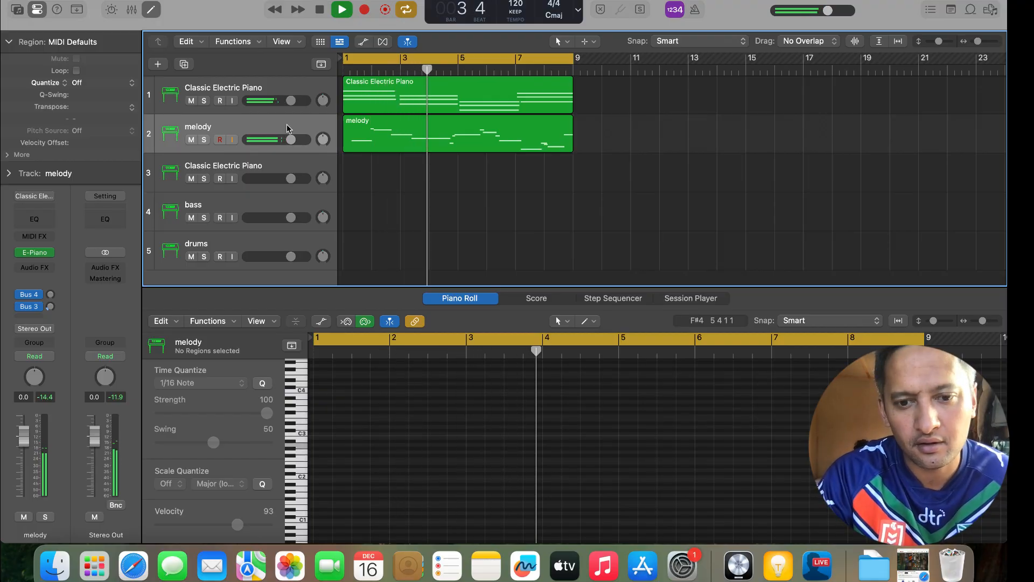
{"action": "key", "text": "space"}
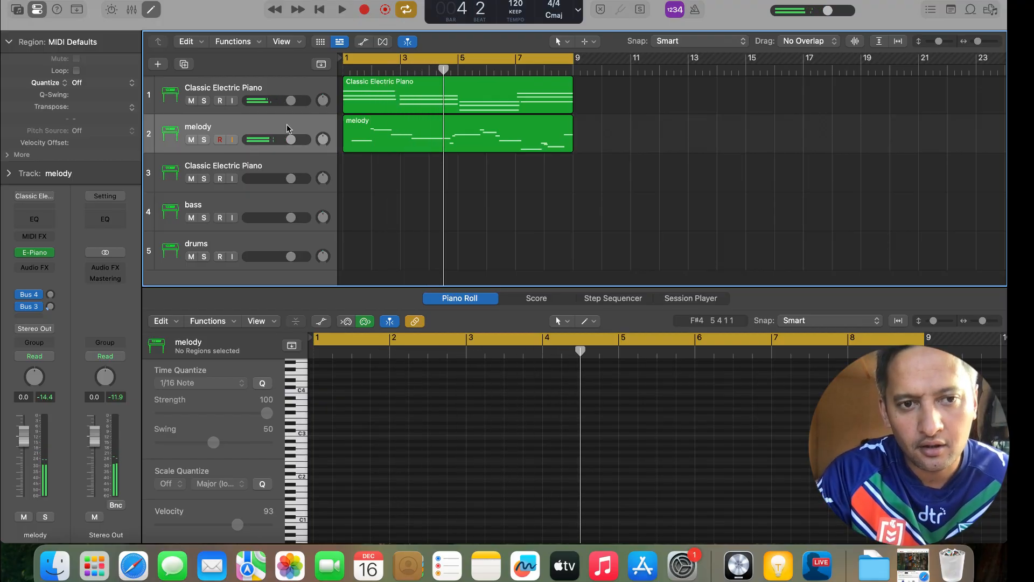
{"action": "left_click", "coordinate": [192, 140]}
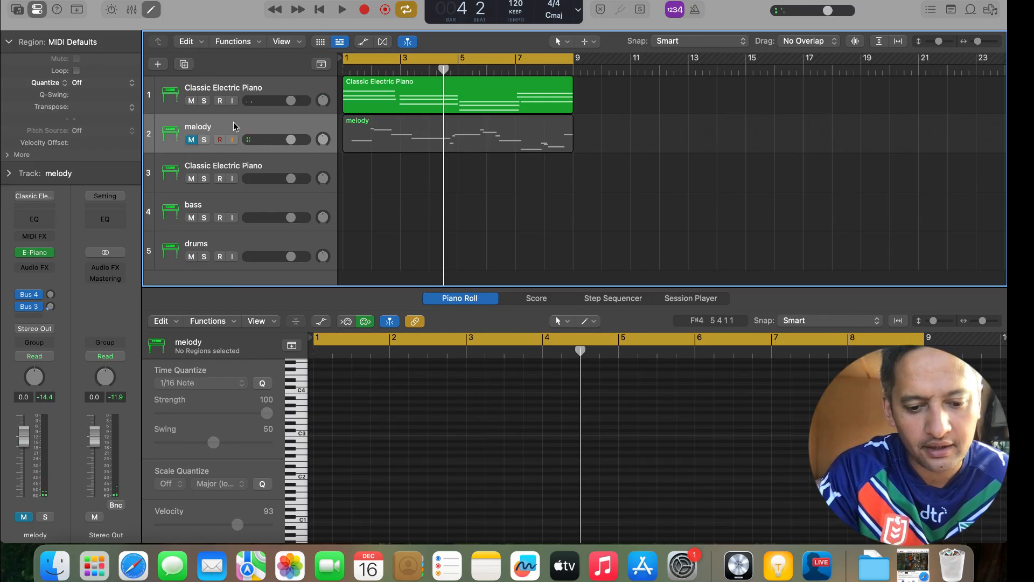
{"action": "key", "text": "super+d"}
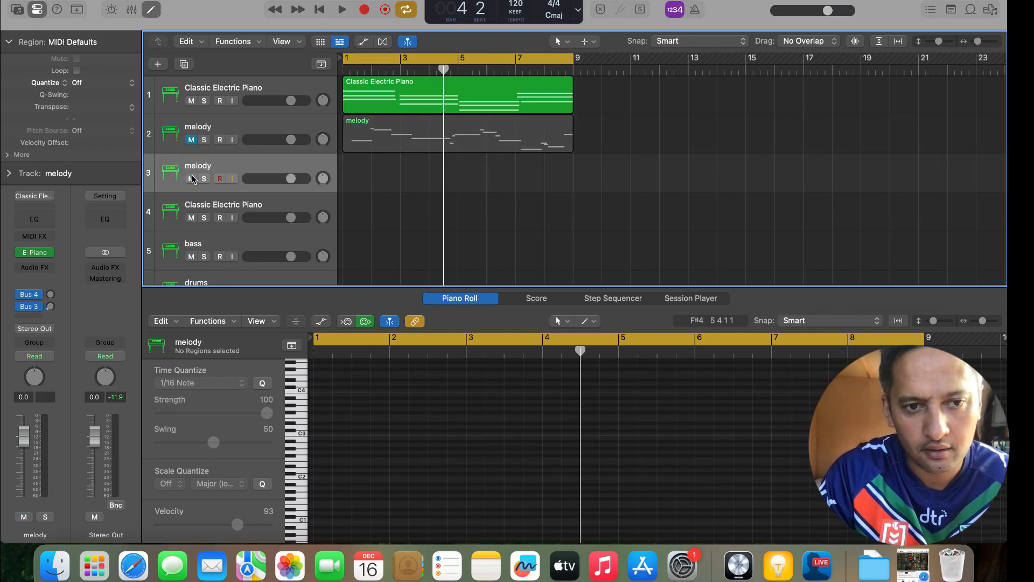
{"action": "key", "text": "space"}
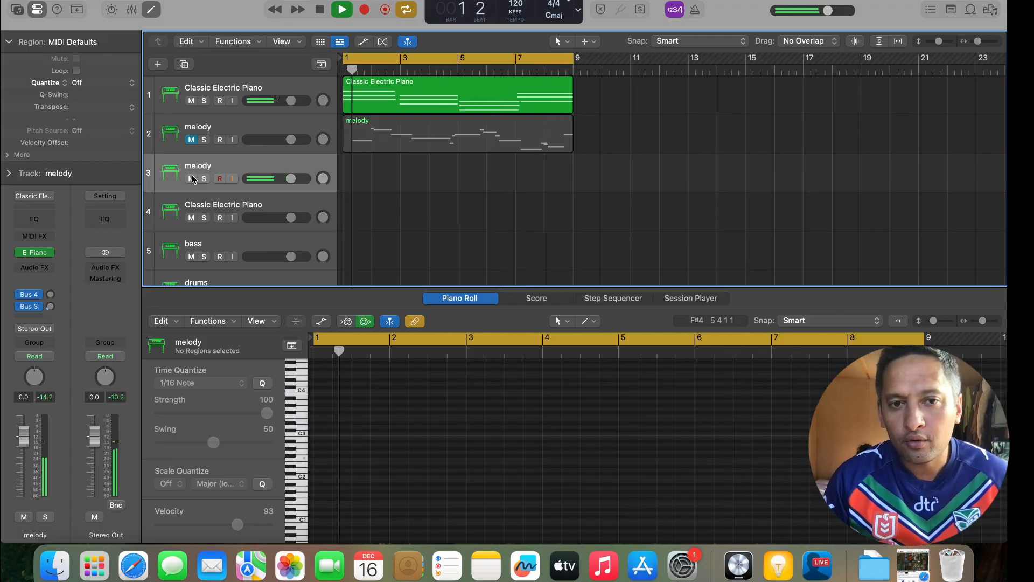
{"action": "key", "text": "space"}
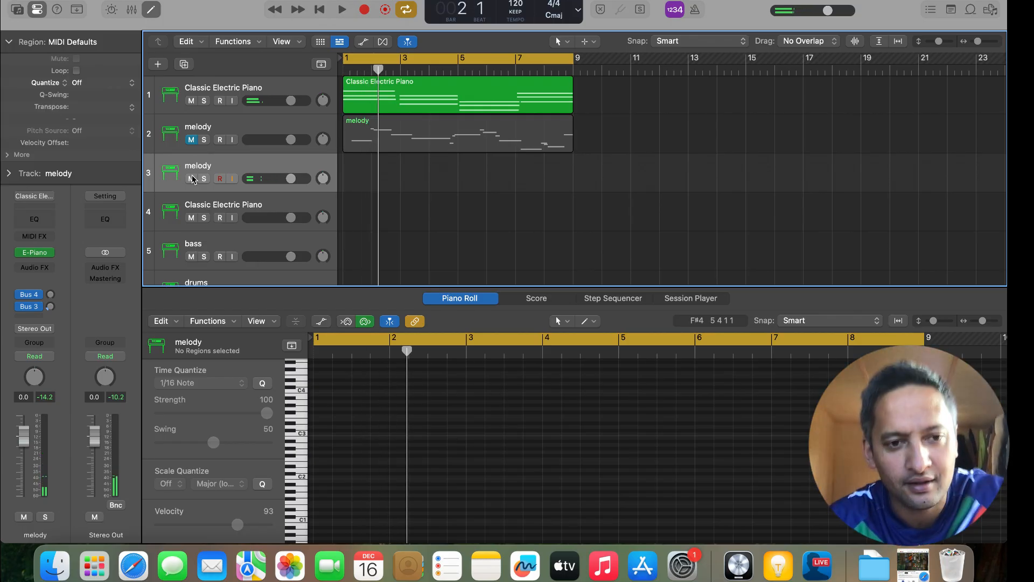
Move the bass track directly below the recorded melody track and assign it the Retro Crunch bass sound.
{"action": "left_click_drag", "start_coordinate": [208, 253], "coordinate": [244, 167]}
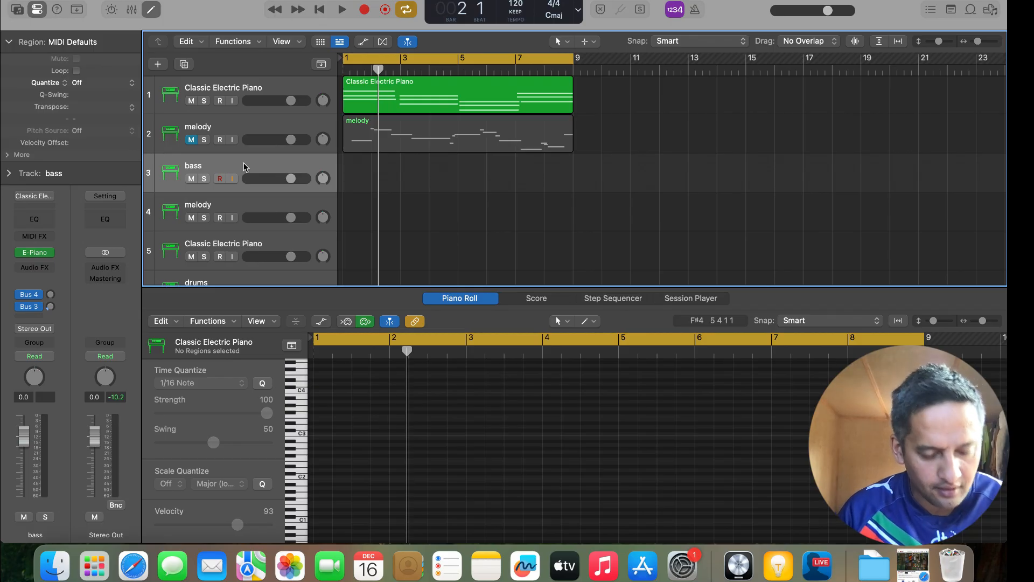
{"action": "left_click", "coordinate": [29, 16]}
{"action": "left_click", "coordinate": [17, 11]}
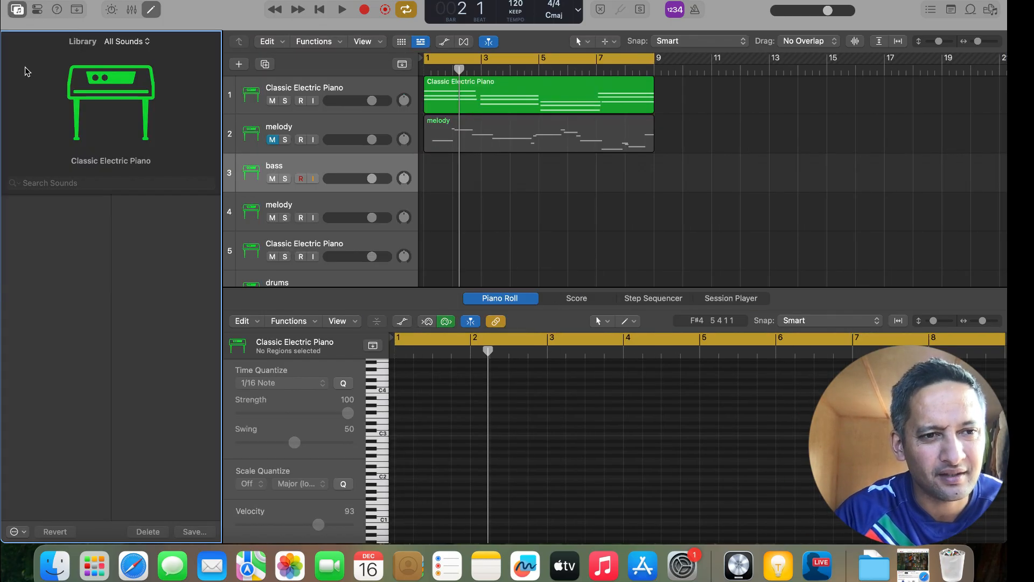
{"action": "left_click", "coordinate": [22, 11]}
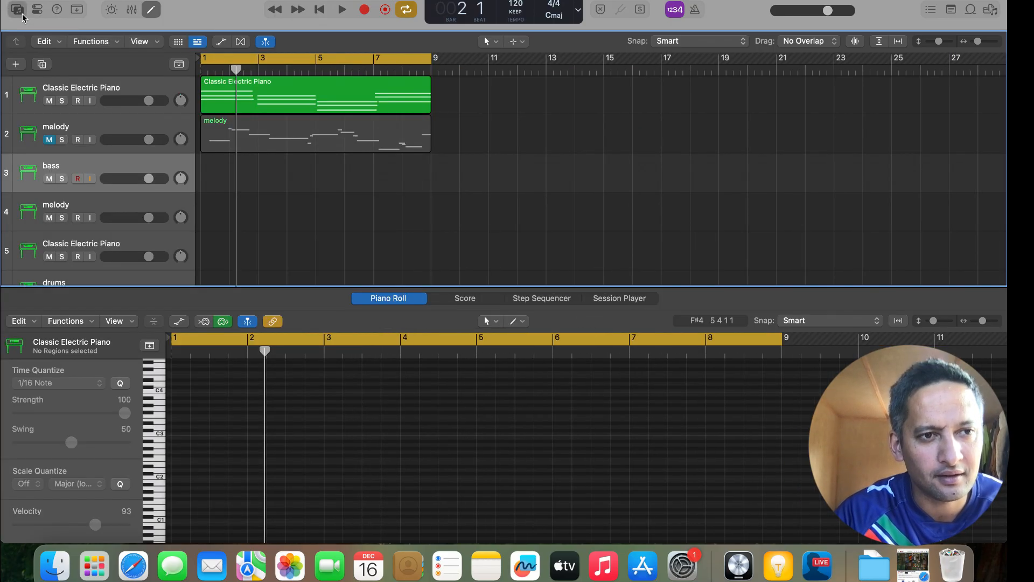
{"action": "left_click", "coordinate": [19, 11]}
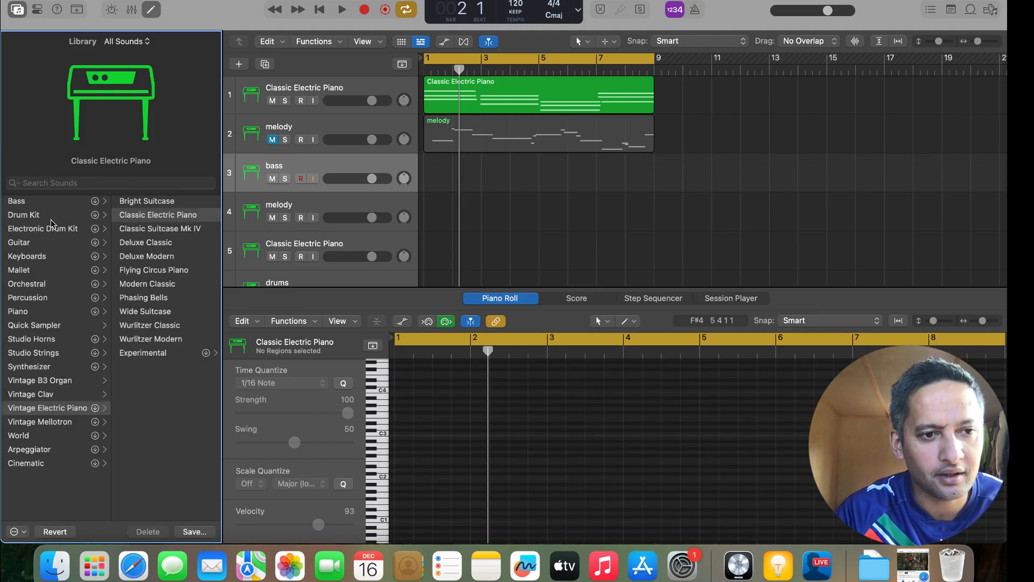
{"action": "left_click", "coordinate": [39, 202]}
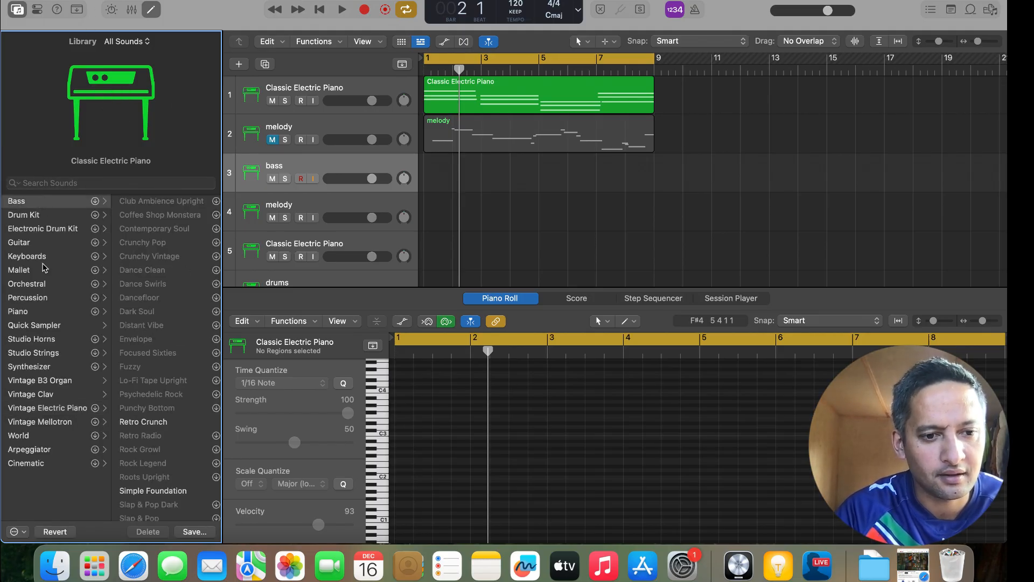
{"action": "left_click", "coordinate": [166, 428]}
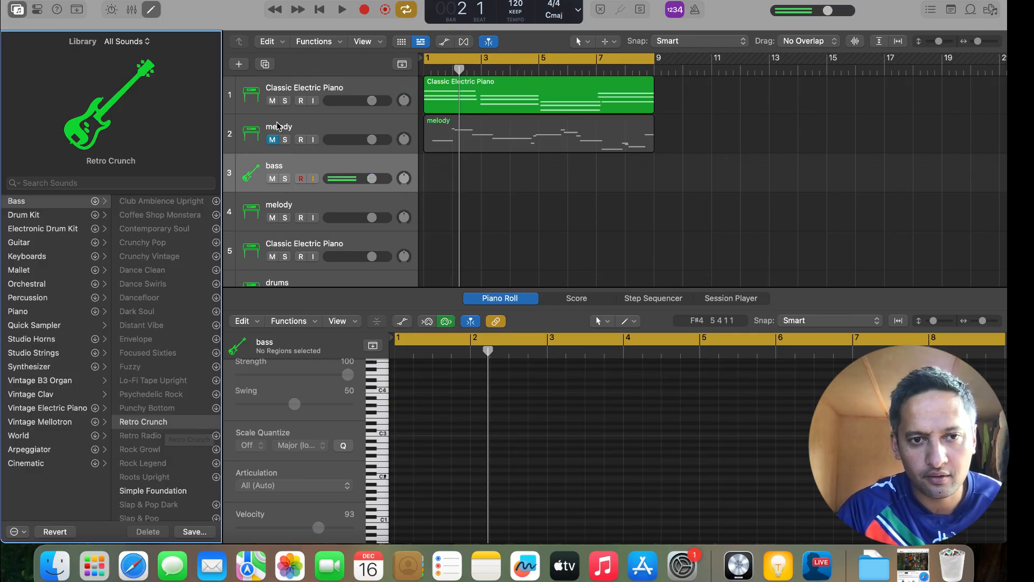
Unmute the recorded melody track and play back the arrangement from the beginning.
{"action": "left_click", "coordinate": [273, 140]}
{"action": "key", "text": "Return"}
{"action": "key", "text": "space"}
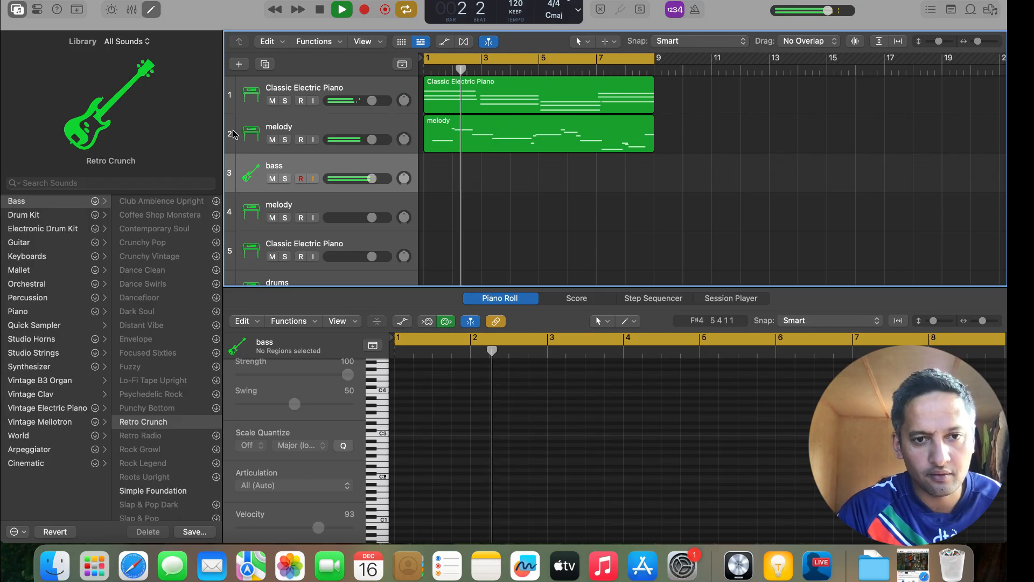
Balance the levels during playback by lowering the melody track's volume and setting the bass slightly below its default level.
{"action": "left_click_drag", "start_coordinate": [372, 179], "coordinate": [399, 188]}
{"action": "key", "text": "space"}
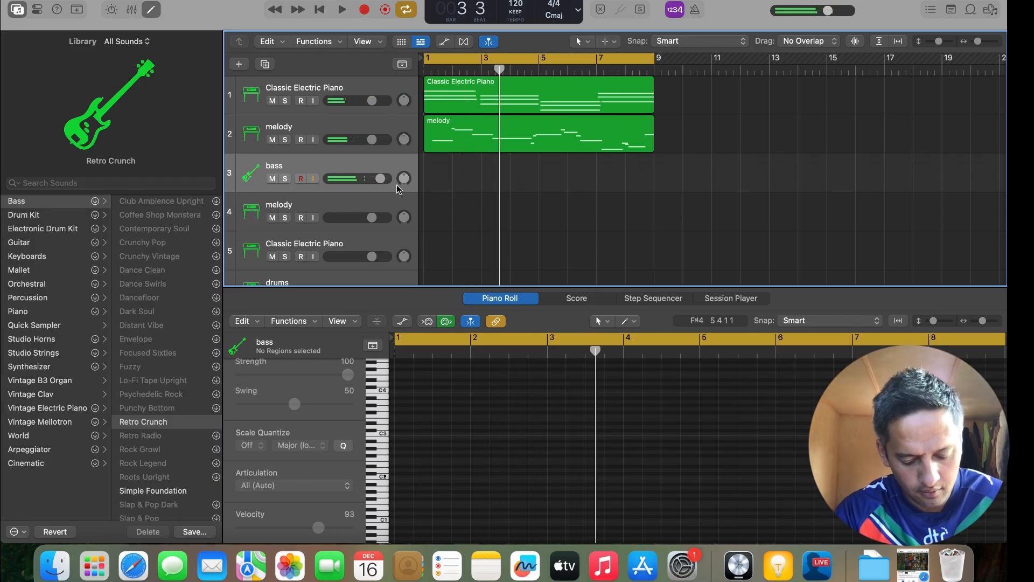
{"action": "key", "text": "space"}
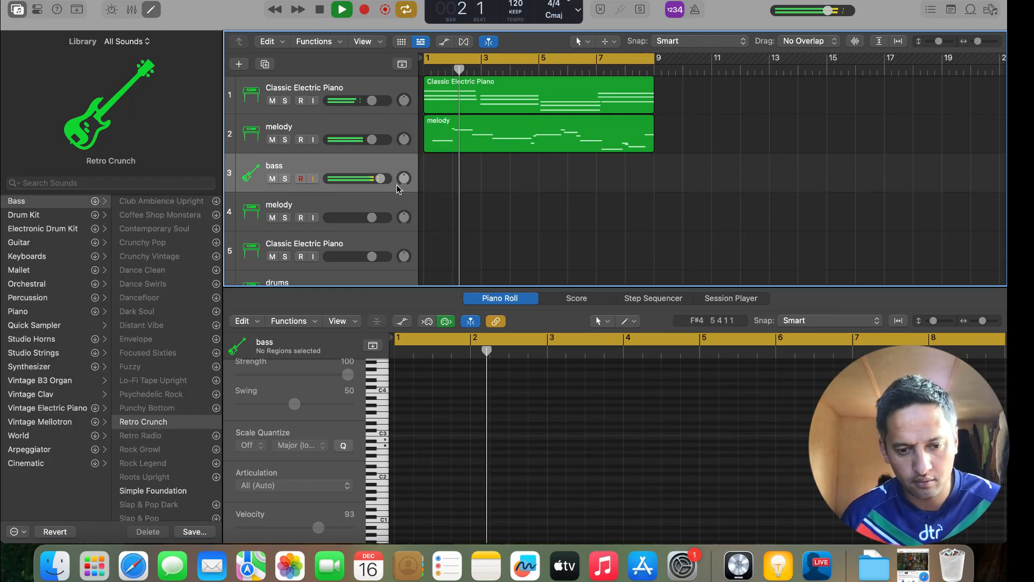
{"action": "right_click", "coordinate": [379, 180]}
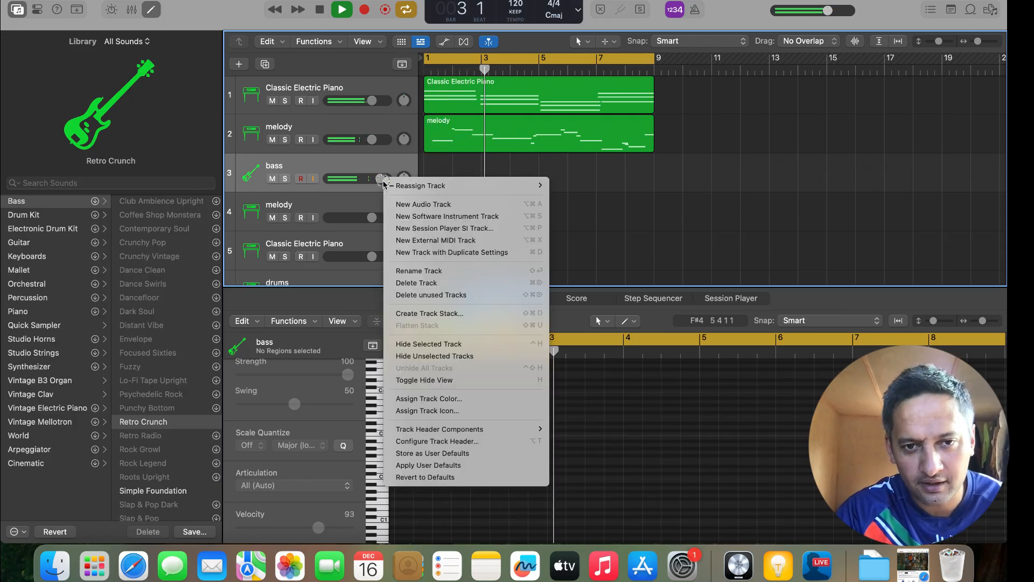
{"action": "left_click", "coordinate": [379, 180]}
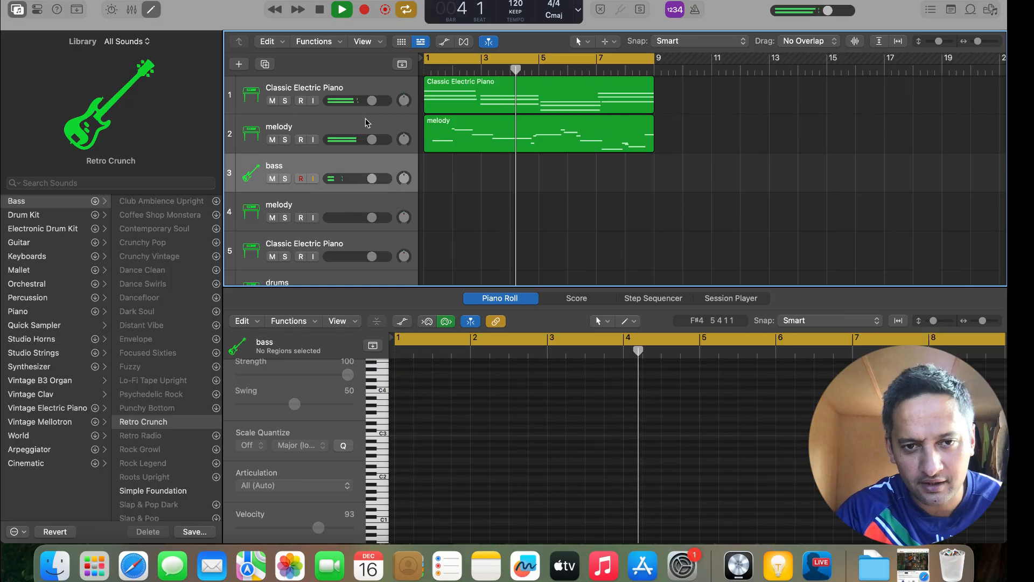
{"action": "left_click_drag", "start_coordinate": [368, 139], "coordinate": [361, 140]}
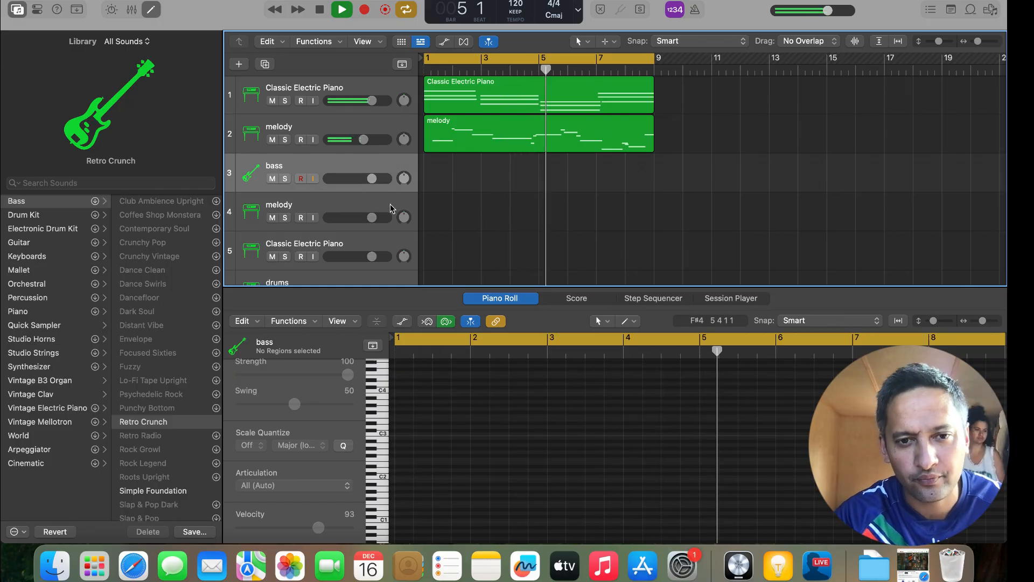
{"action": "left_click_drag", "start_coordinate": [377, 184], "coordinate": [370, 183]}
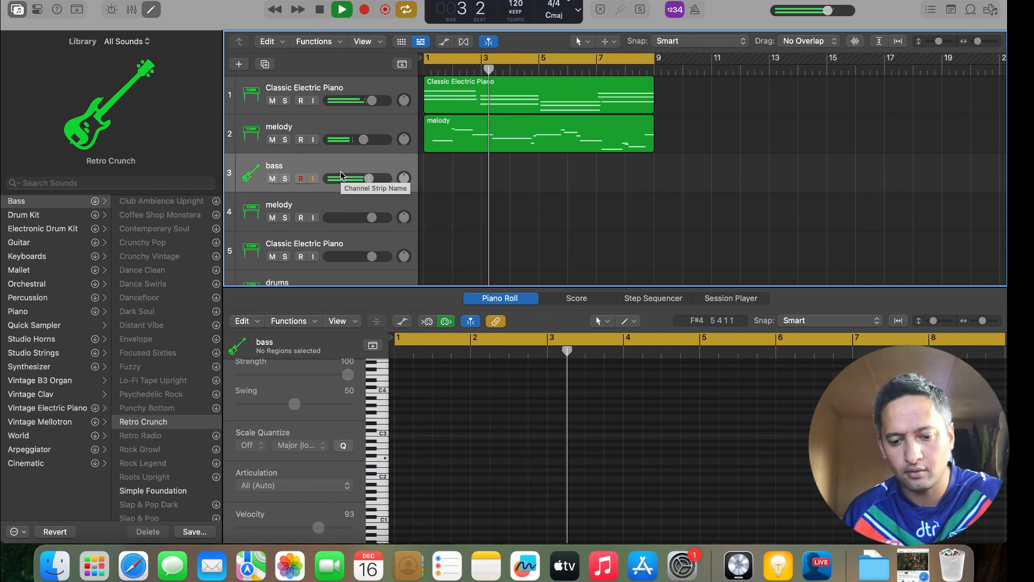
Rehearse the bass part over the chords and melody, and record it on the bass track from bar 1 to bar 8.
{"action": "key", "text": "space"}
{"action": "key", "text": "space"}
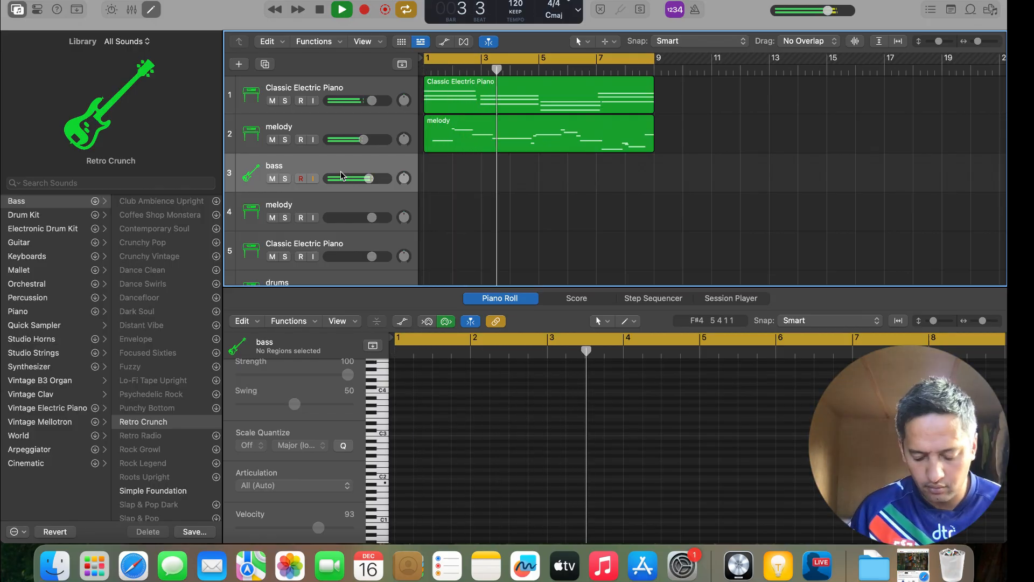
{"action": "key", "text": "space"}
{"action": "key", "text": "space"}
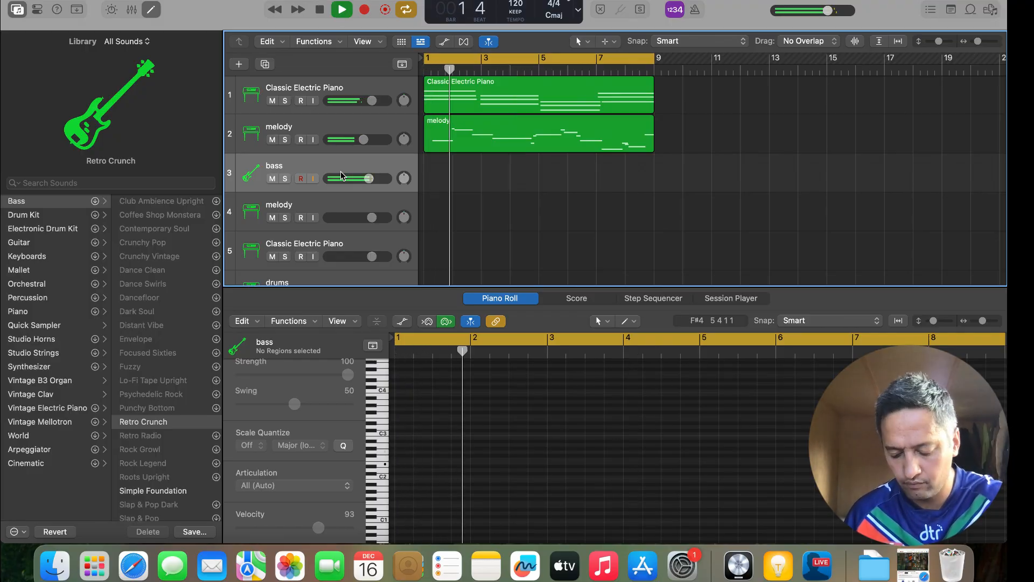
{"action": "key", "text": "space"}
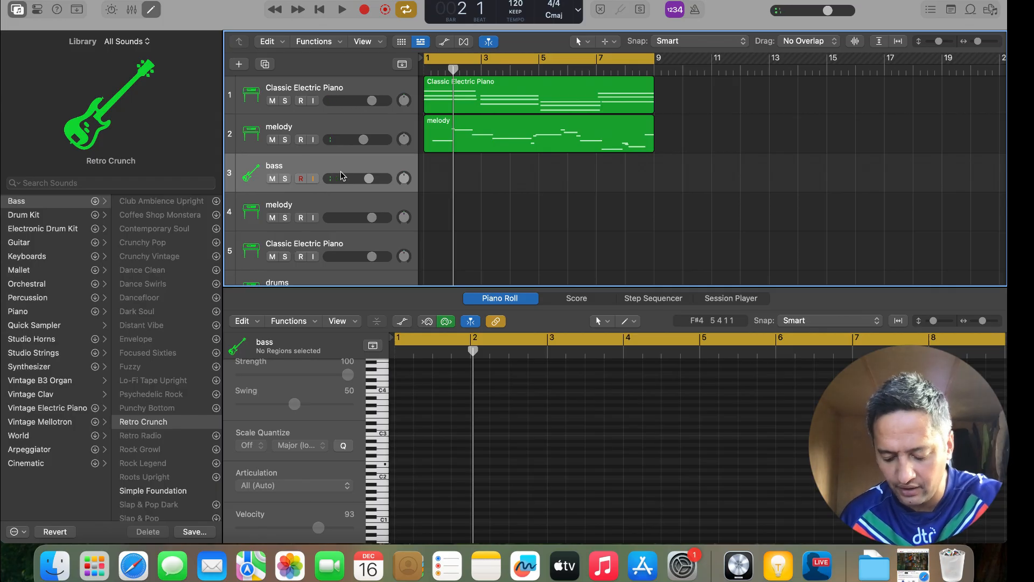
{"action": "key", "text": "r"}
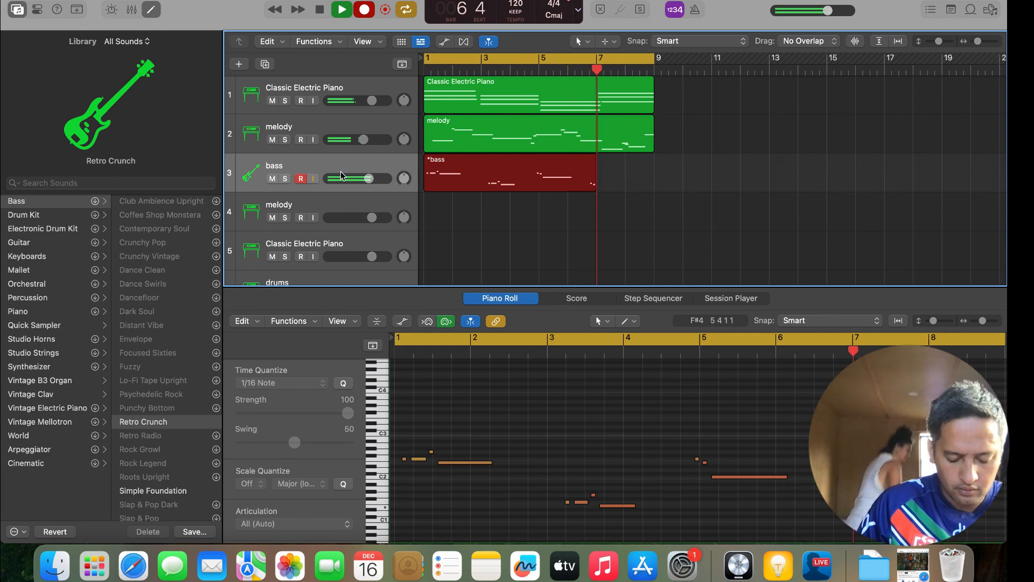
{"action": "key", "text": "space"}
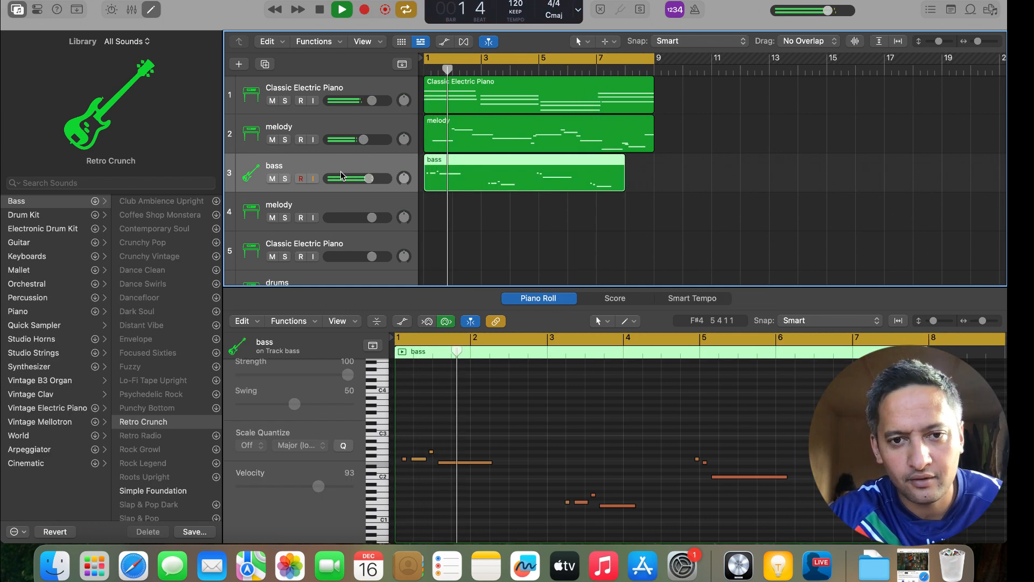
Lower the bass track's volume while playing back the recorded bass line.
{"action": "mouse_move", "coordinate": [341, 175]}
{"action": "left_mouse_down"}
{"action": "mouse_move", "coordinate": [360, 179]}
{"action": "mouse_move", "coordinate": [352, 182]}
{"action": "left_mouse_up"}
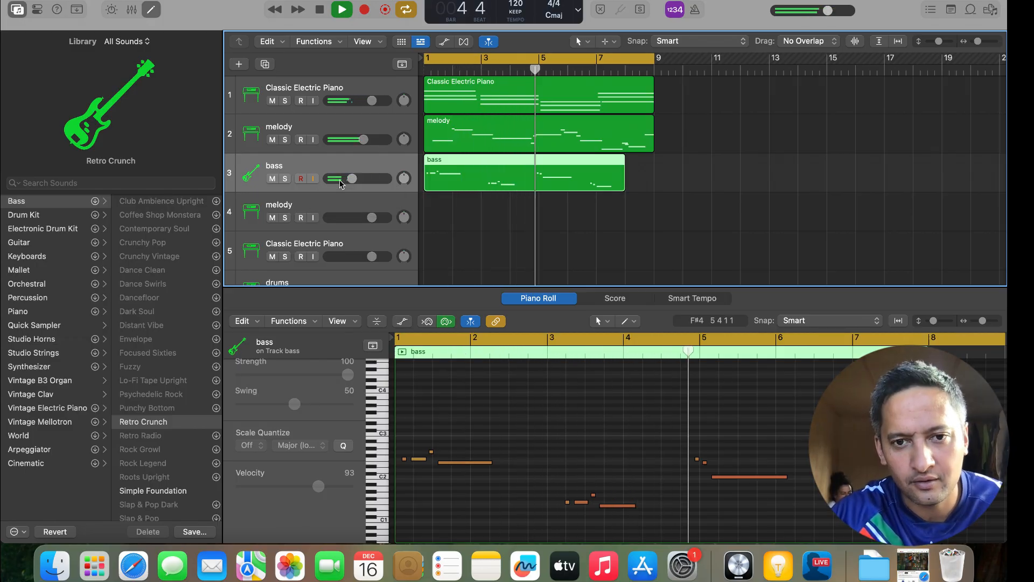
{"action": "key", "text": "space"}
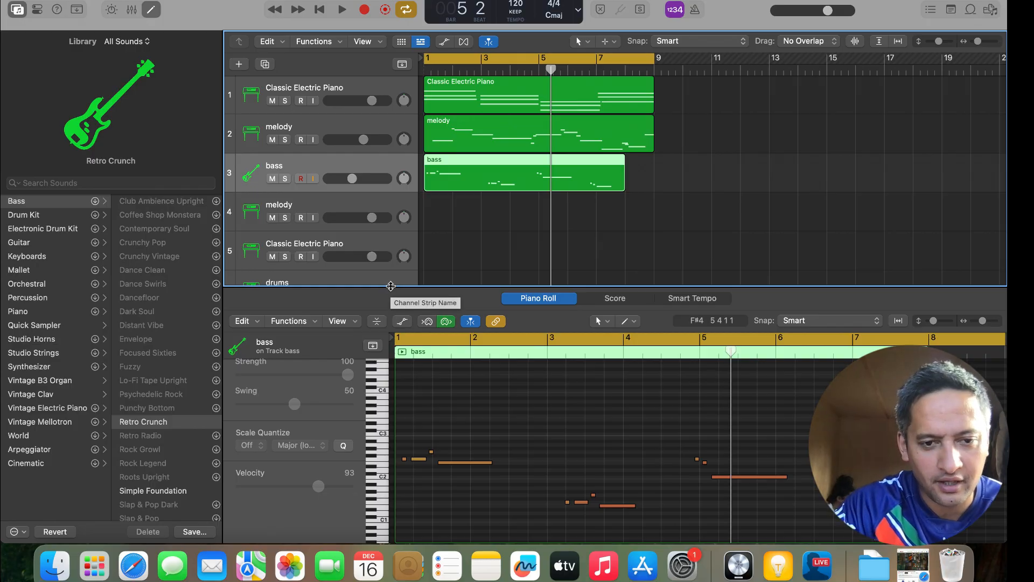
Close the editor area, move the drums track directly below the bass track, and delete the empty melody and Classic Electric Piano tracks.
{"action": "key", "text": "x"}
{"action": "key", "text": "x"}
{"action": "left_click_drag", "start_coordinate": [329, 286], "coordinate": [326, 210]}
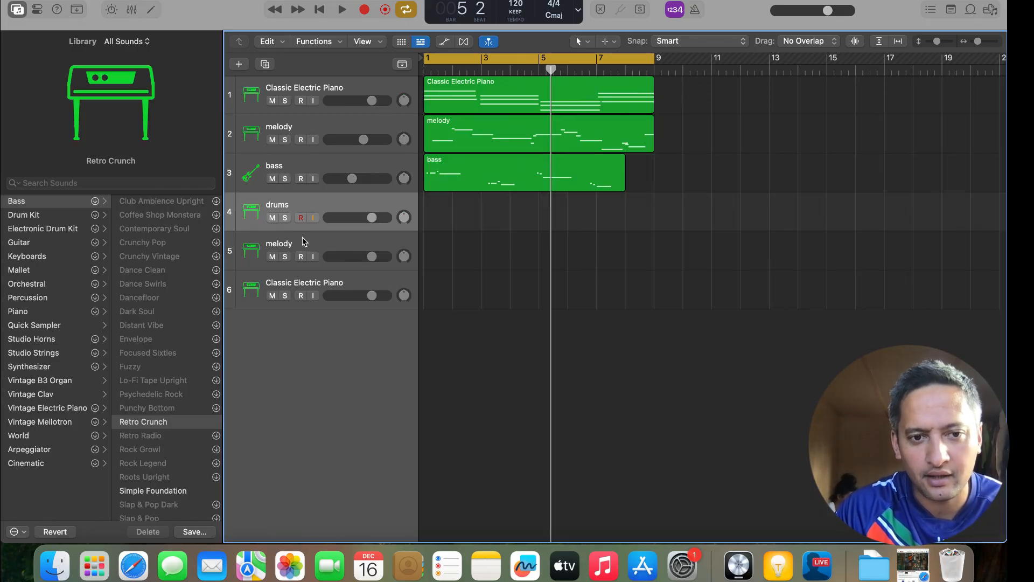
{"action": "left_click", "coordinate": [302, 237]}
{"action": "key", "text": "super+BackSpace"}
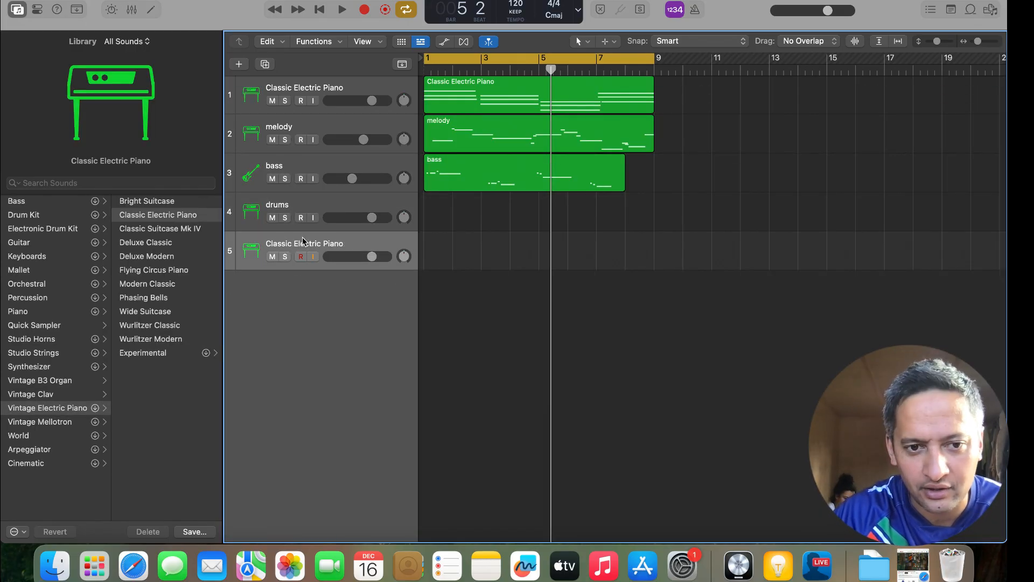
{"action": "key", "text": "super+BackSpace"}
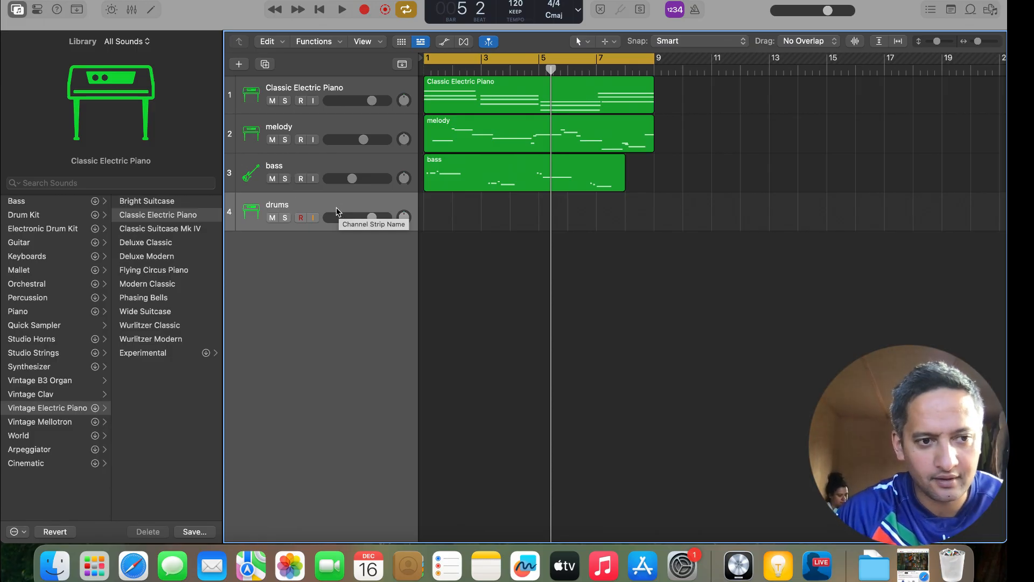
Try the Trap Door and Tough Kit electronic drum kits on the drums track, skipping the content download, and settle on Tension.
{"action": "left_click", "coordinate": [51, 235]}
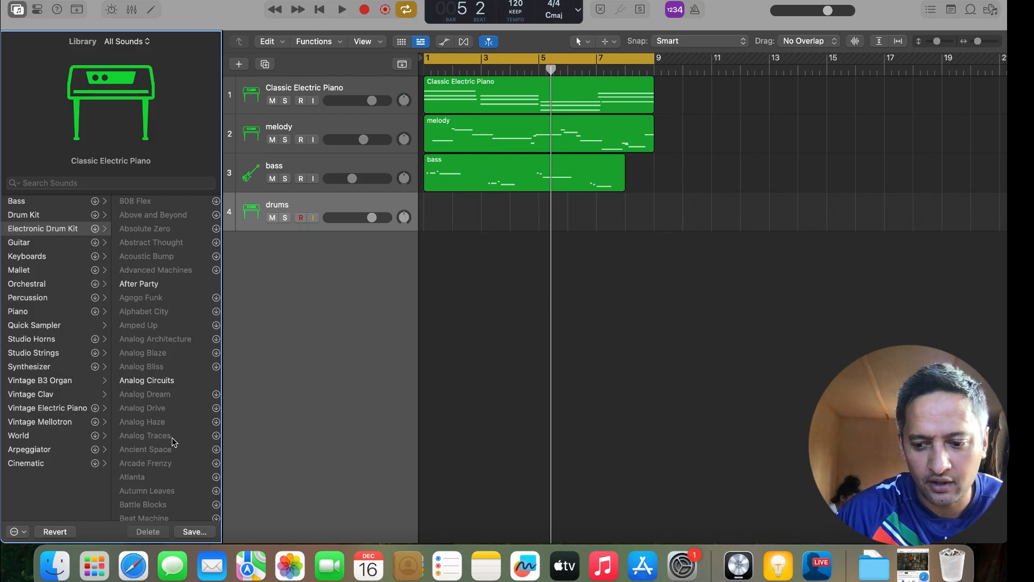
{"action": "scroll", "coordinate": [172, 437], "scroll_direction": "down", "scroll_amount": 15}
{"action": "scroll", "coordinate": [173, 438], "scroll_direction": "down", "scroll_amount": 15}
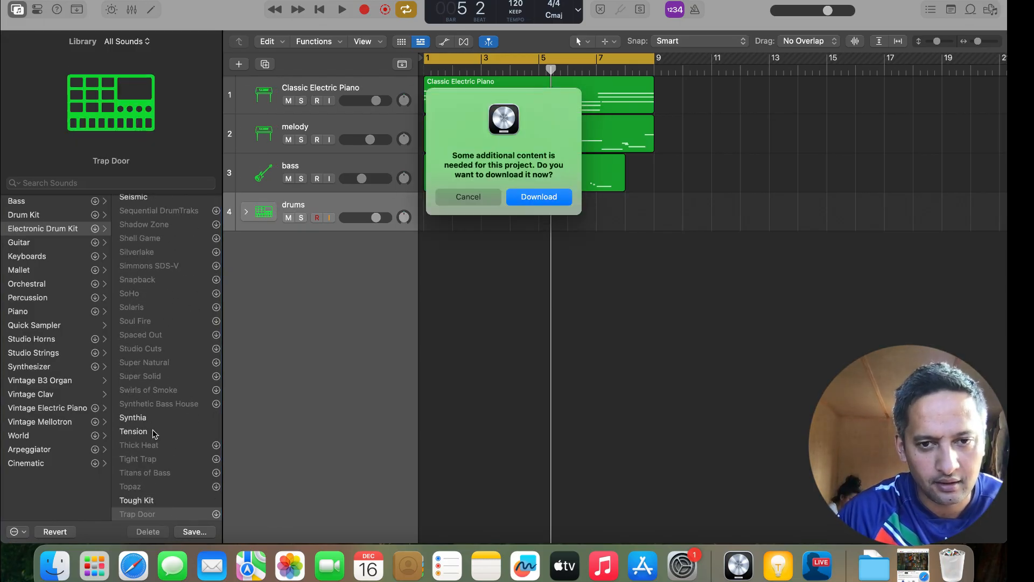
{"action": "left_click", "coordinate": [468, 197]}
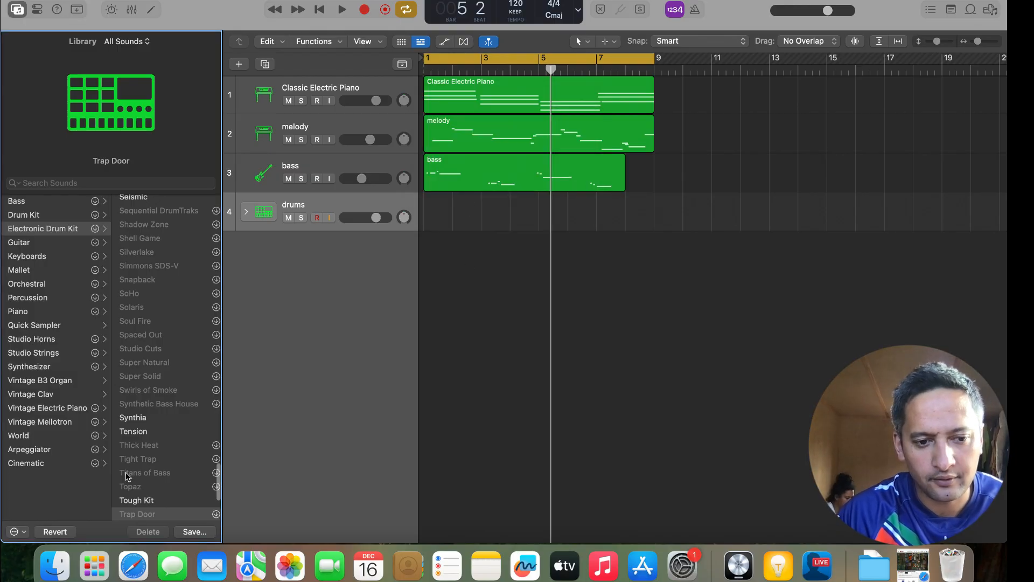
{"action": "left_click", "coordinate": [139, 501]}
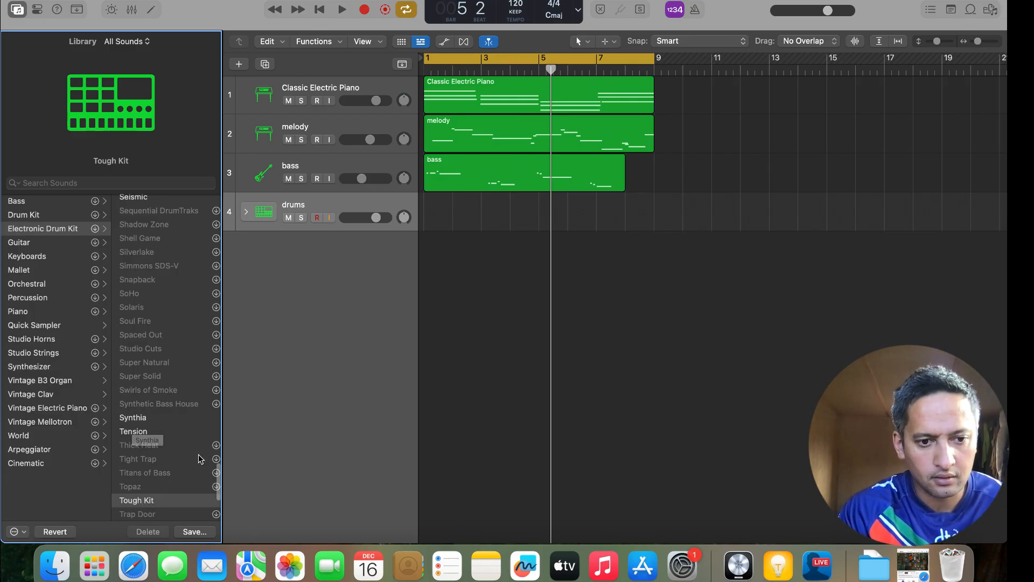
{"action": "left_click", "coordinate": [139, 435]}
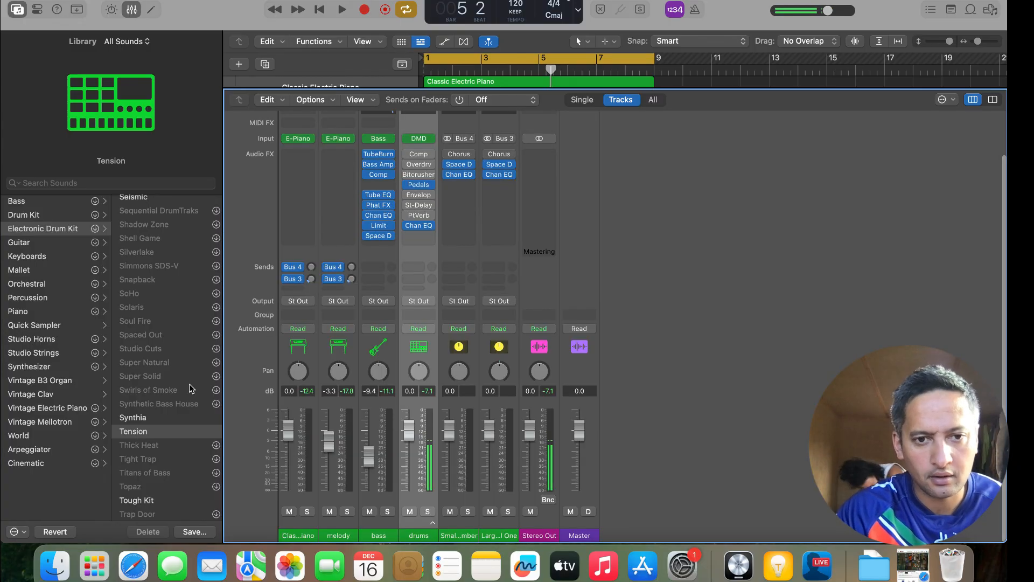
Load the Classic Drums preset in the drums track's Compressor and lower the track's volume to -2.1 dB.
{"action": "key", "text": "x"}
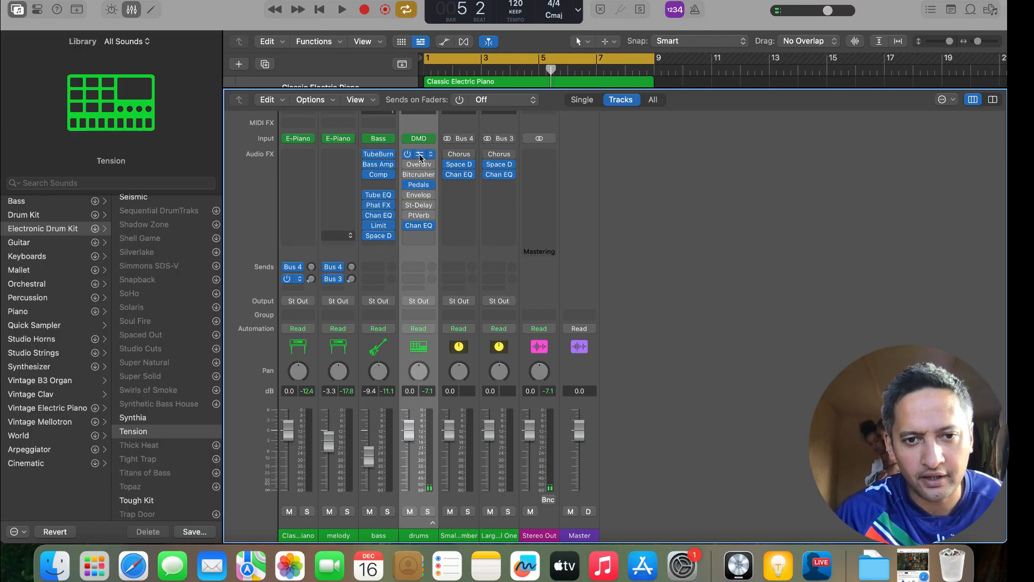
{"action": "left_click", "coordinate": [419, 156]}
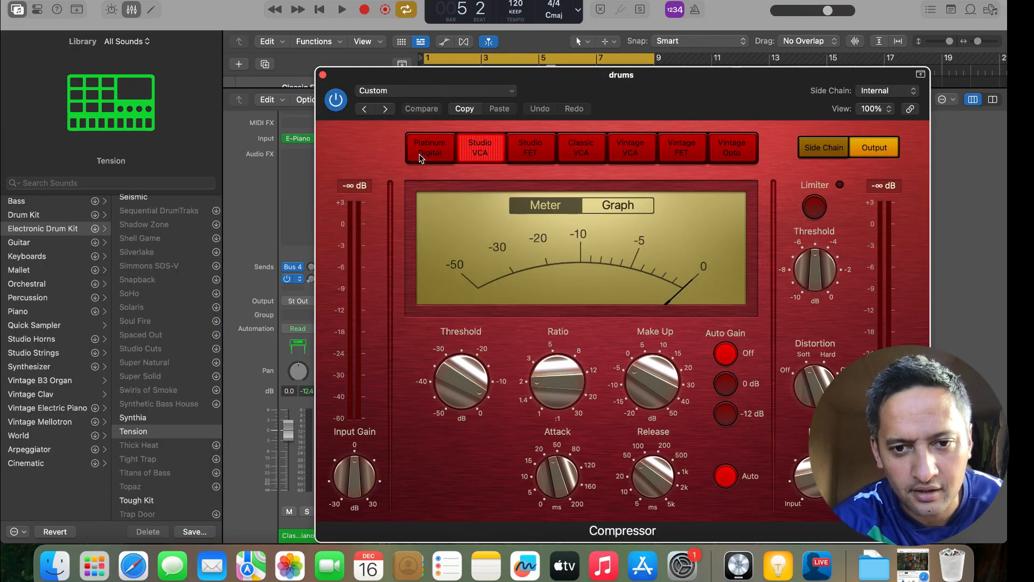
{"action": "left_click", "coordinate": [384, 108]}
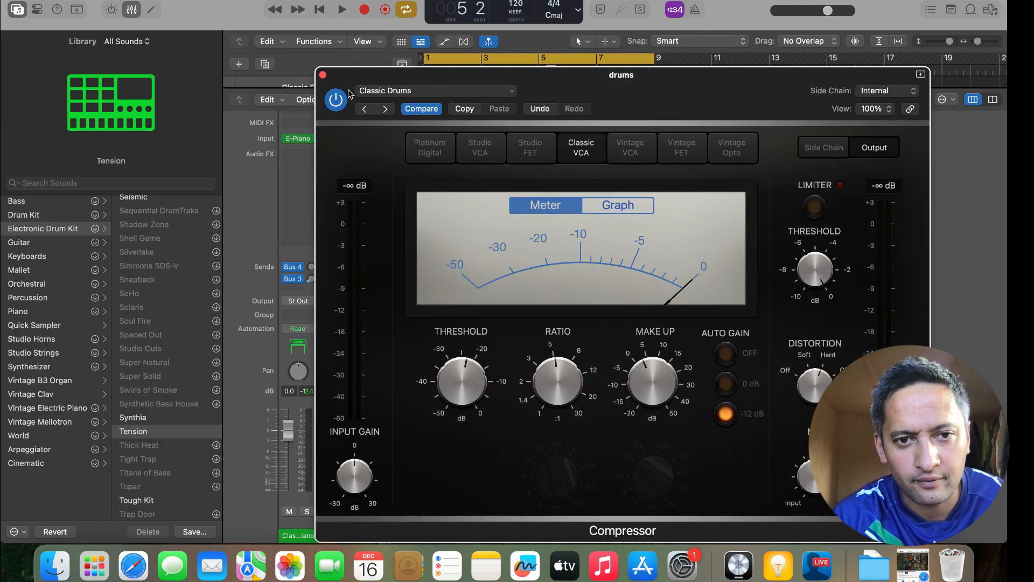
{"action": "left_click", "coordinate": [323, 75]}
{"action": "key", "text": "x"}
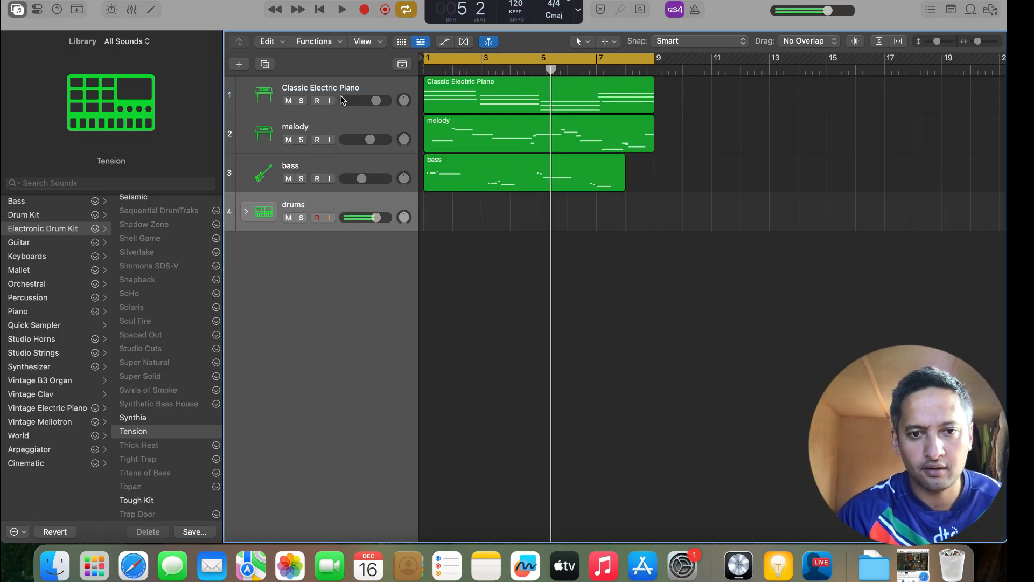
{"action": "left_click_drag", "start_coordinate": [372, 210], "coordinate": [361, 215]}
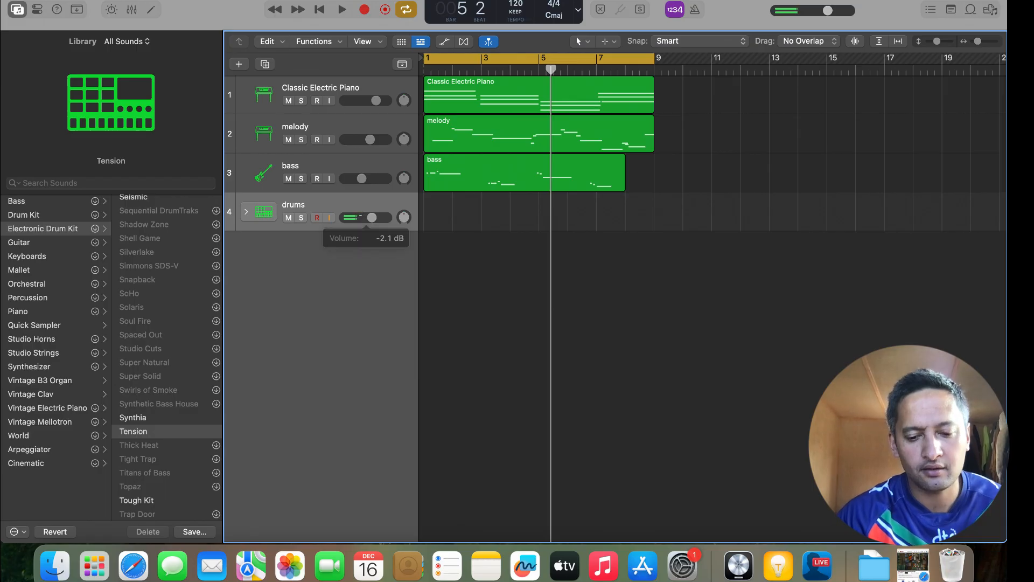
Rehearse the drum beat over the other tracks from the start, and record it on the drums track from bar 1 to bar 9.
{"action": "key", "text": "Return"}
{"action": "key", "text": "space"}
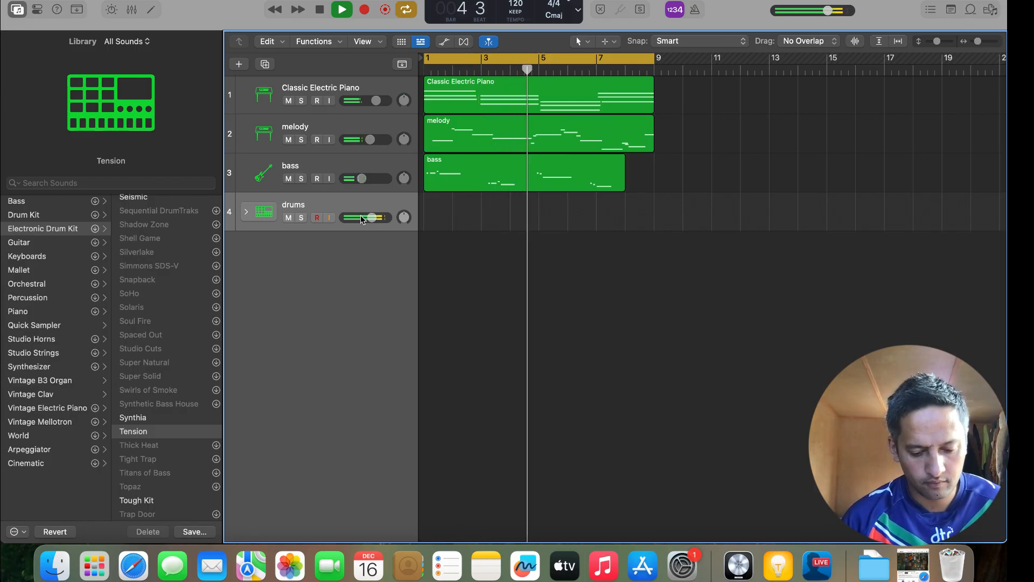
{"action": "key", "text": "space"}
{"action": "key", "text": "r"}
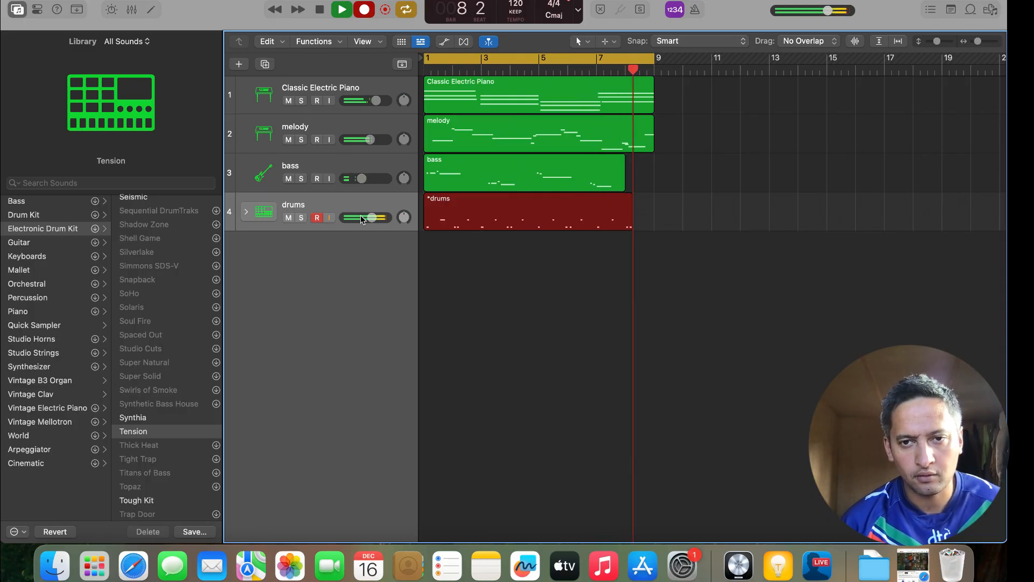
{"action": "key", "text": "space"}
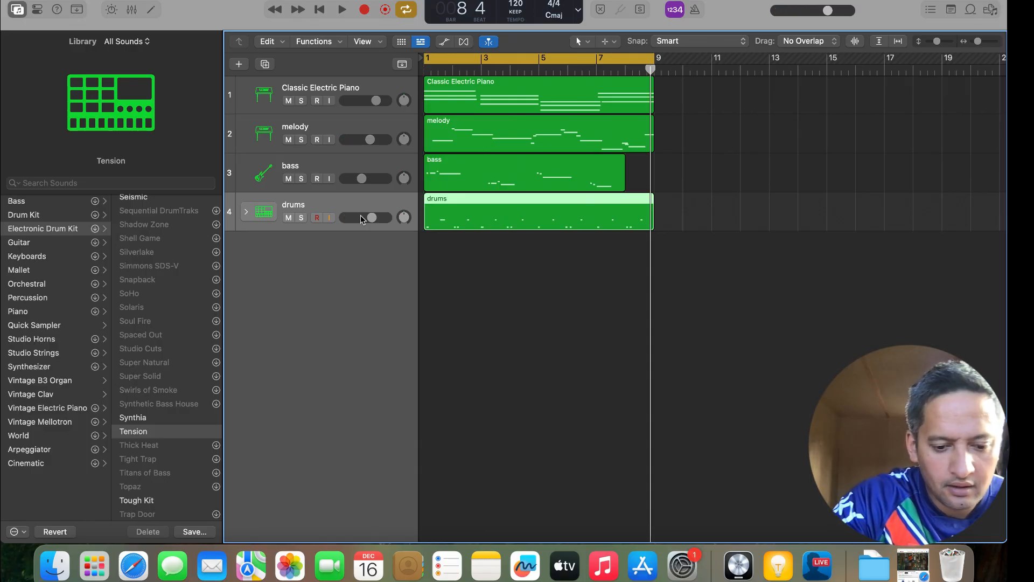
Add another Tension kit track below the drums track and play back the arrangement with the recorded drums.
{"action": "double_click", "coordinate": [359, 279]}
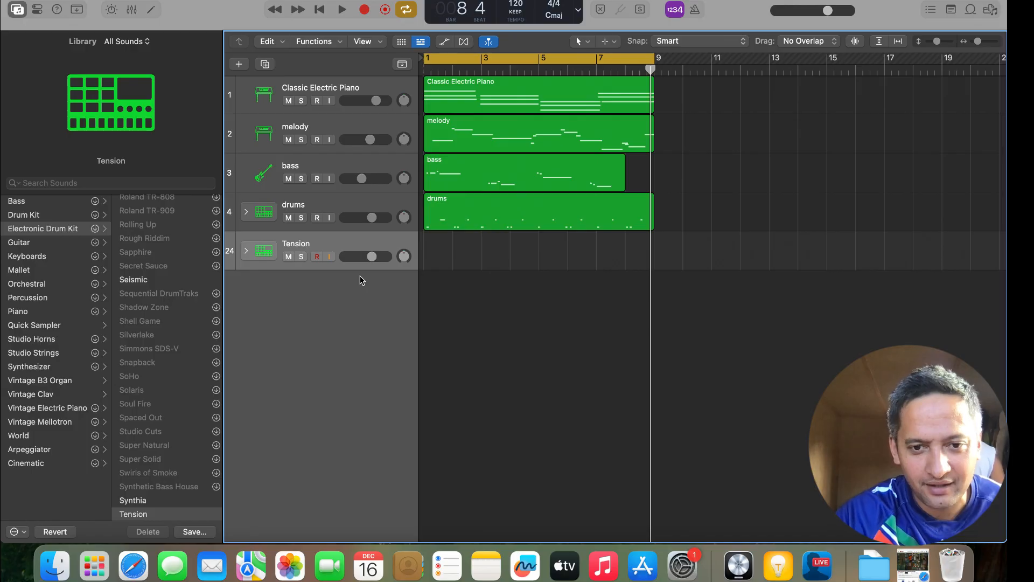
{"action": "key", "text": "space"}
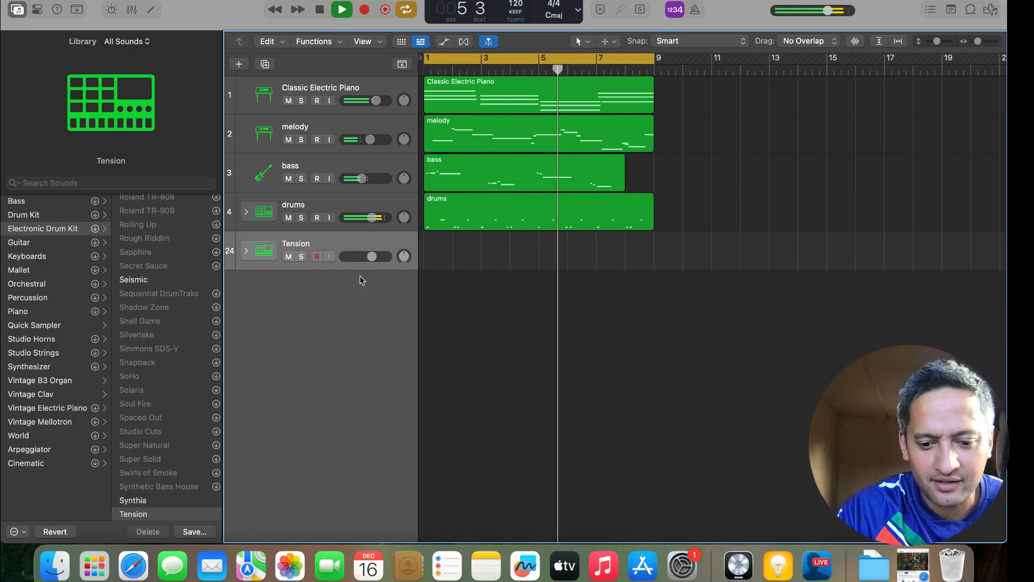
{"action": "key", "text": "space"}
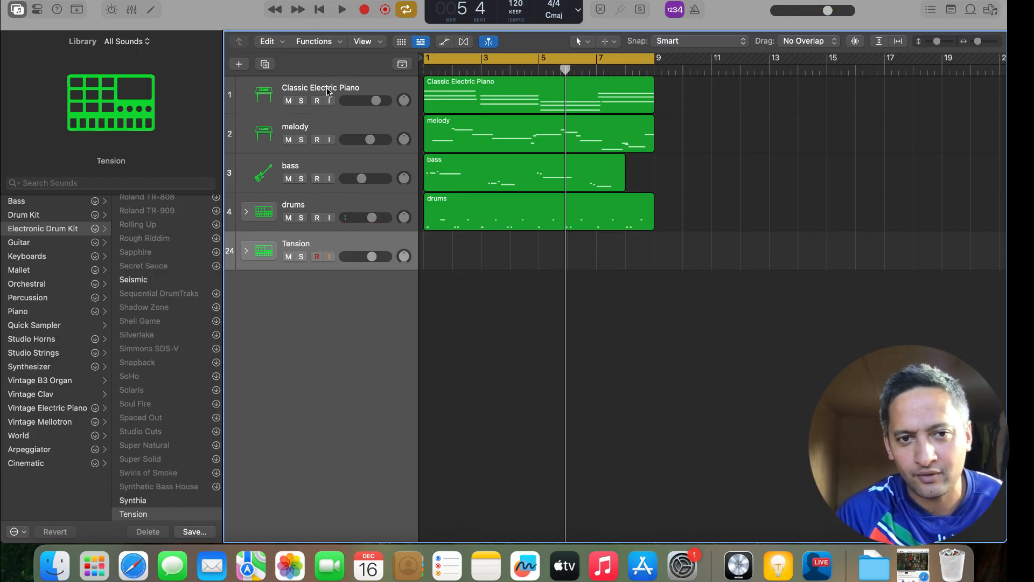
Select the Classic Electric Piano, melody and bass tracks in turn to review the layers of the song.
{"action": "left_click", "coordinate": [379, 85]}
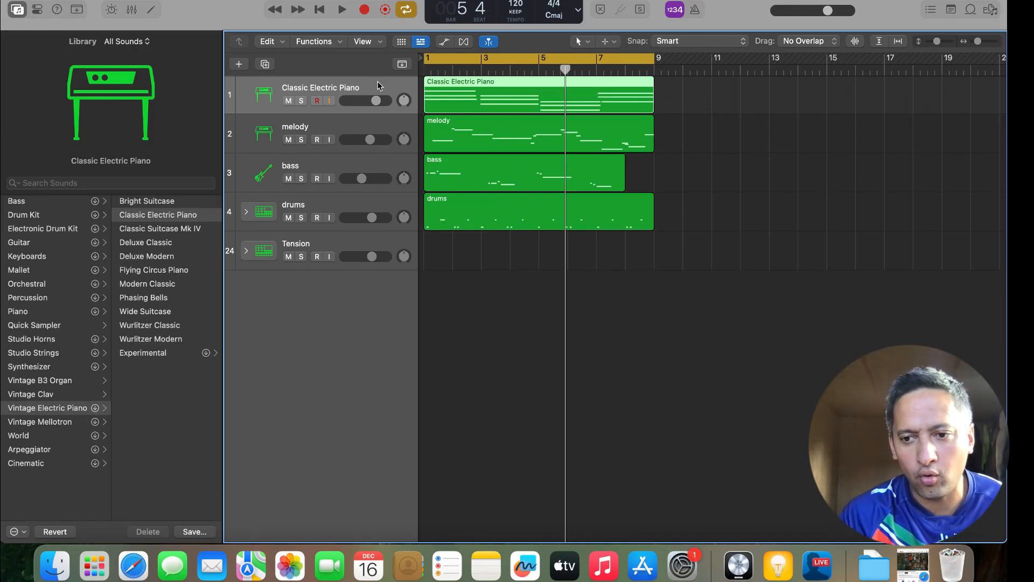
{"action": "left_click", "coordinate": [330, 131]}
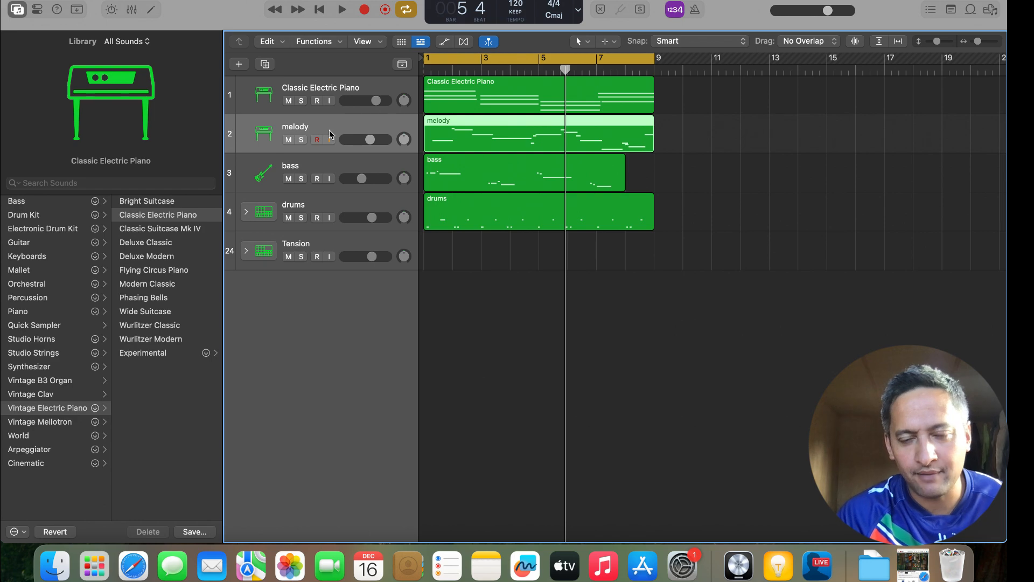
{"action": "left_click", "coordinate": [332, 166]}
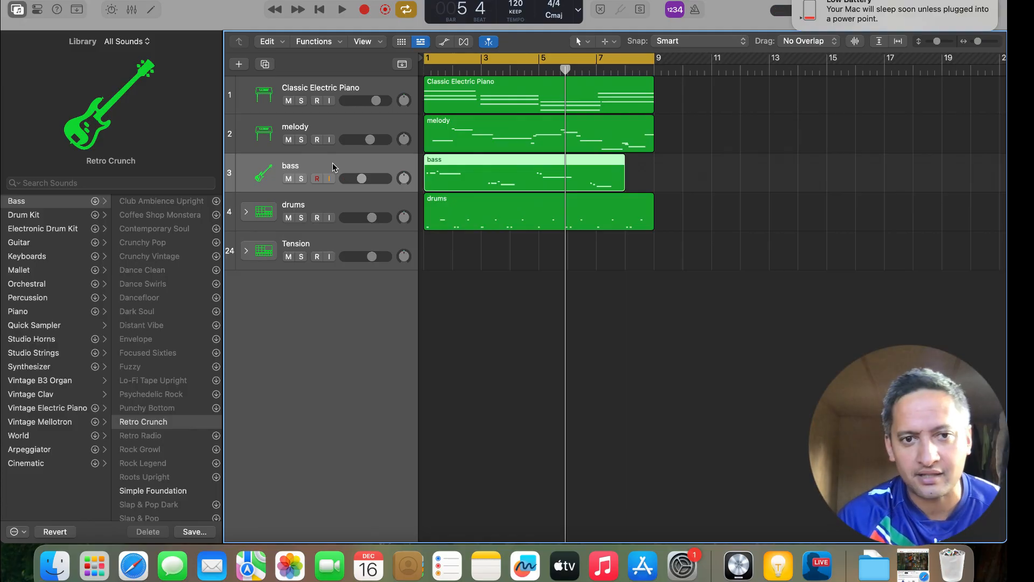
{"action": "left_click", "coordinate": [323, 89]}
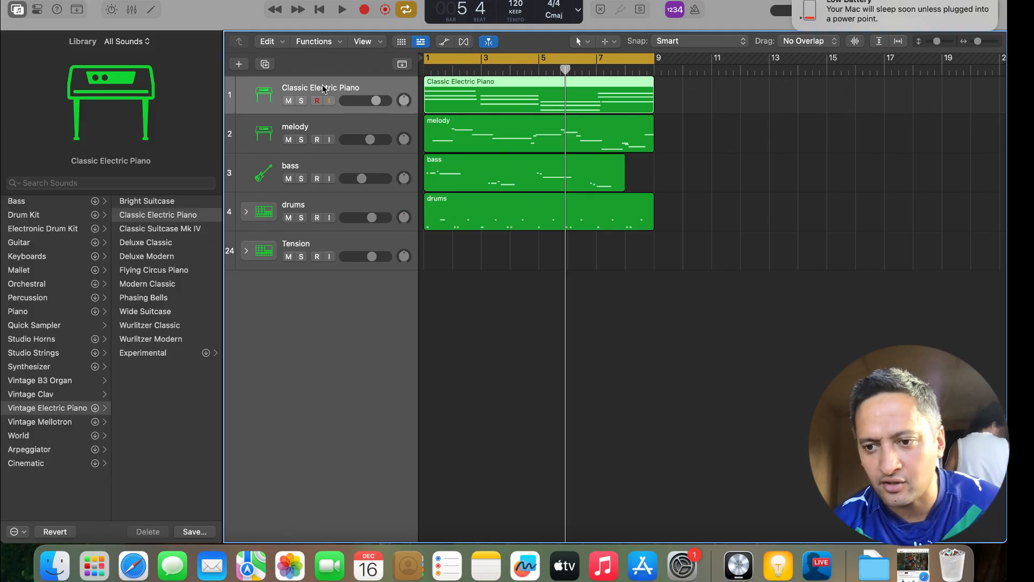
Play the melody track soloed from the start, unsolo it to hear the full mix, and select the drums track before stopping playback.
{"action": "left_click", "coordinate": [323, 124]}
{"action": "left_click", "coordinate": [301, 140]}
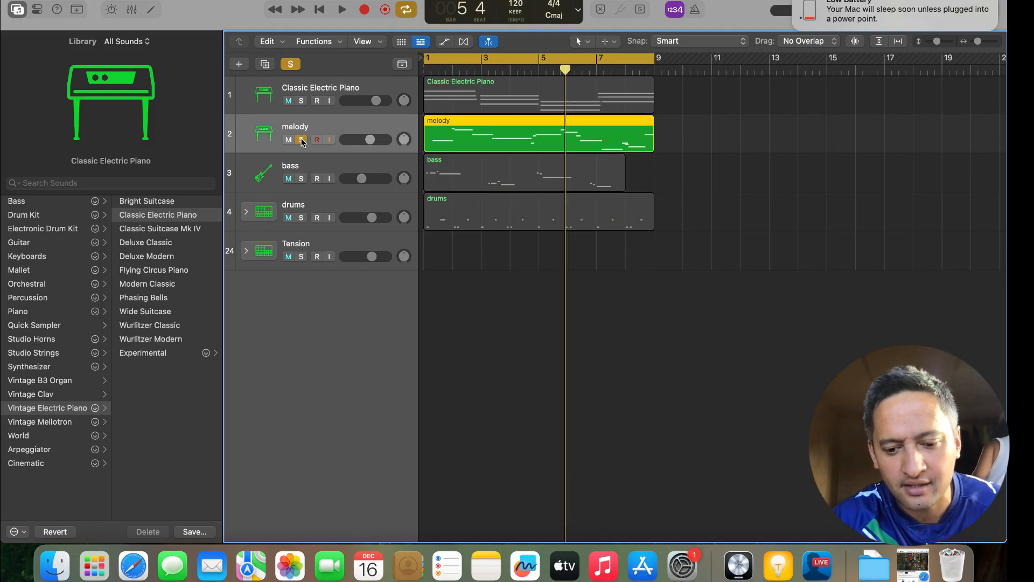
{"action": "key", "text": "Return"}
{"action": "key", "text": "space"}
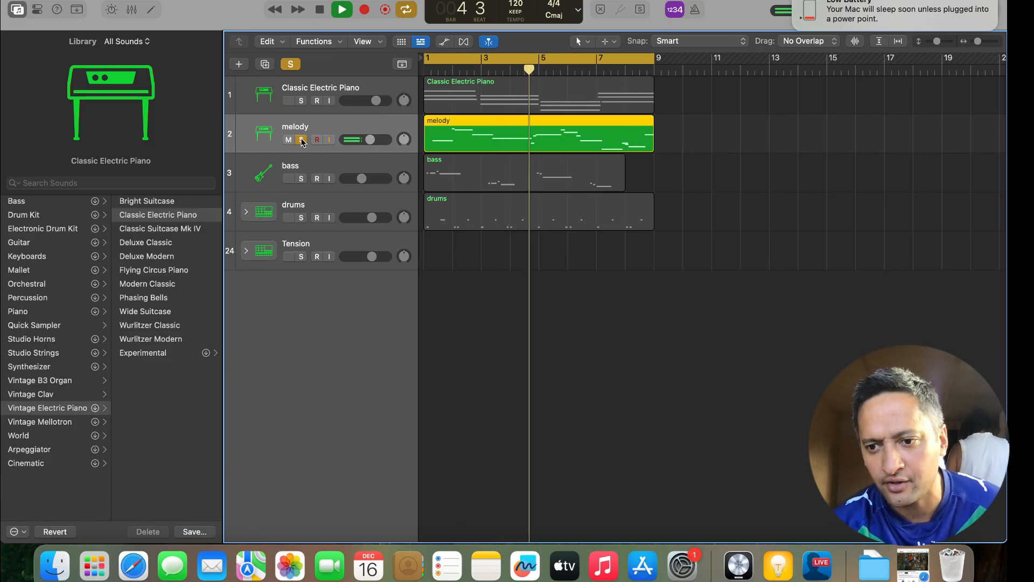
{"action": "left_click", "coordinate": [302, 140]}
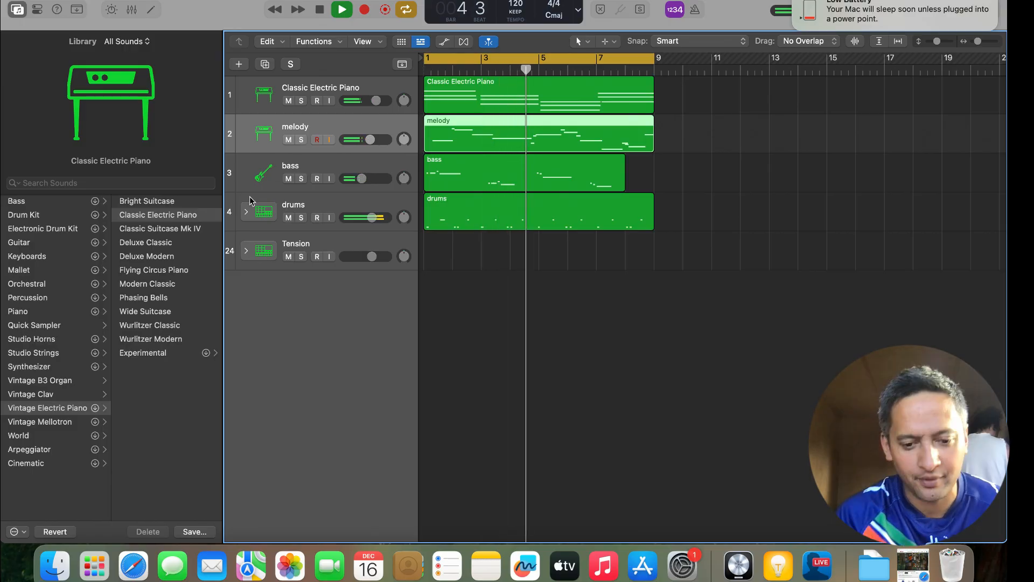
{"action": "left_click", "coordinate": [297, 208]}
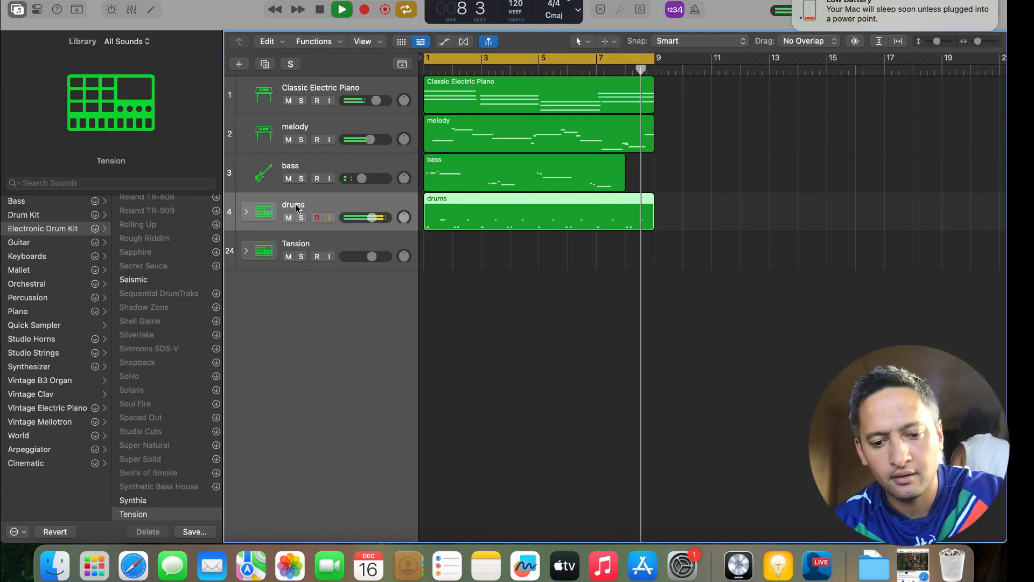
{"action": "key", "text": "space"}
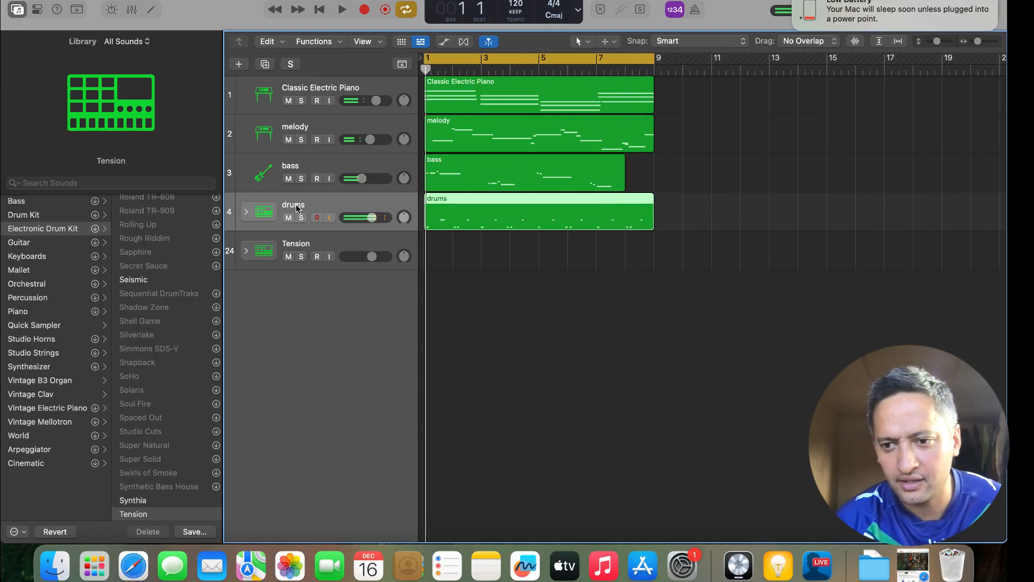